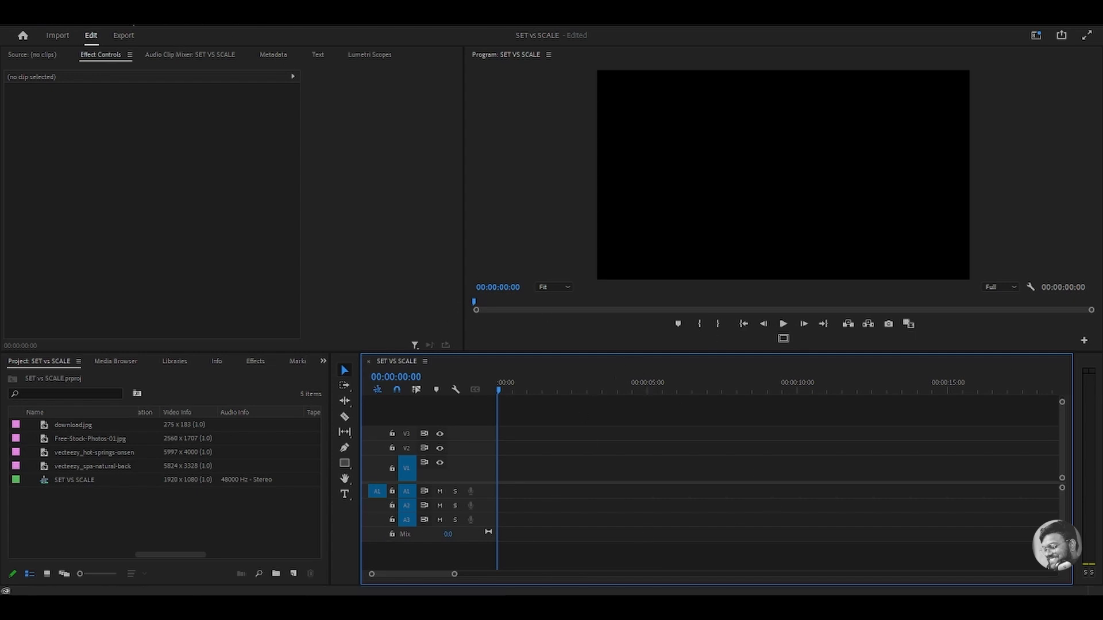
# Check the sequence's frame size and timebase in Sequence Settings.
pyautogui.click(76, 18)
pyautogui.click(107, 32)
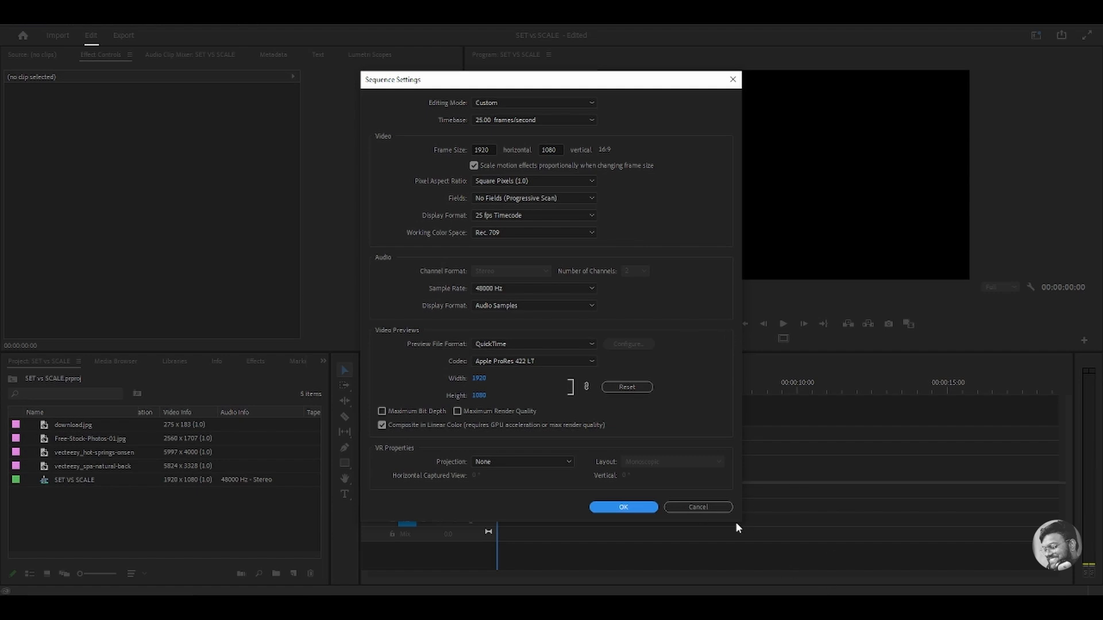
pyautogui.click(635, 509)
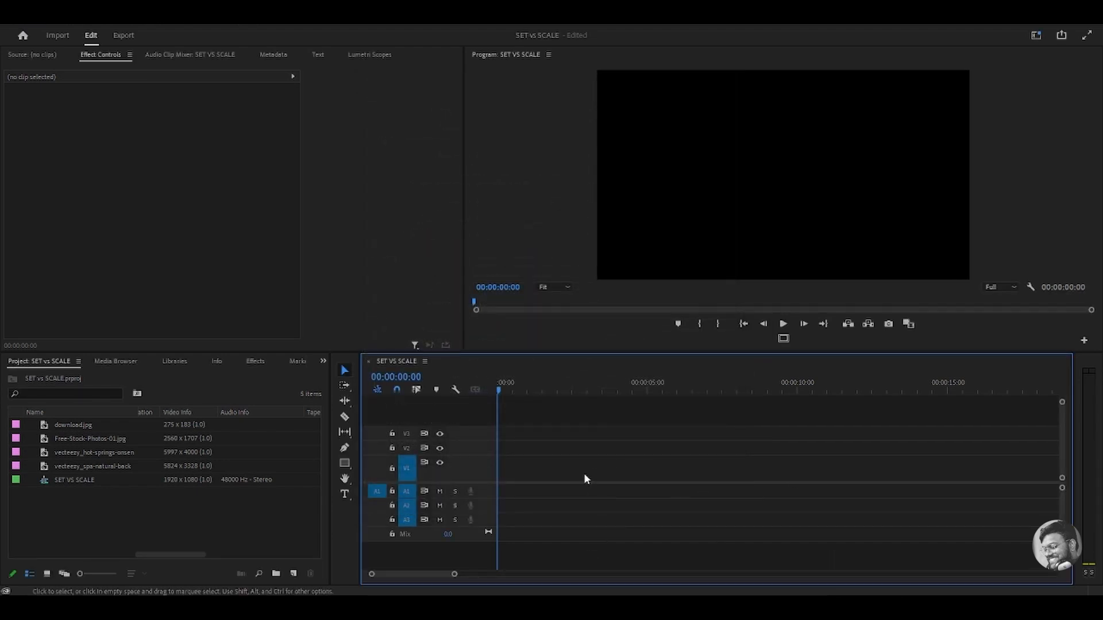
# Place the vecteezy spa natural background image at the start of track V1 and move the playhead to 00:00:01:01.
pyautogui.click(217, 504)
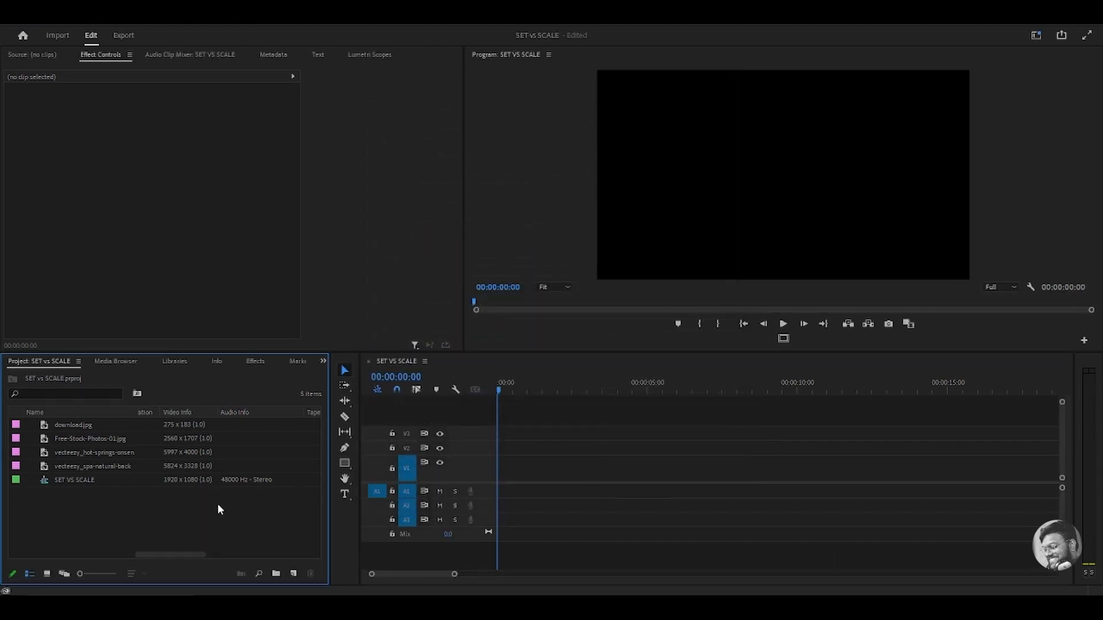
pyautogui.click(547, 443)
pyautogui.click(92, 513)
pyautogui.click(79, 467)
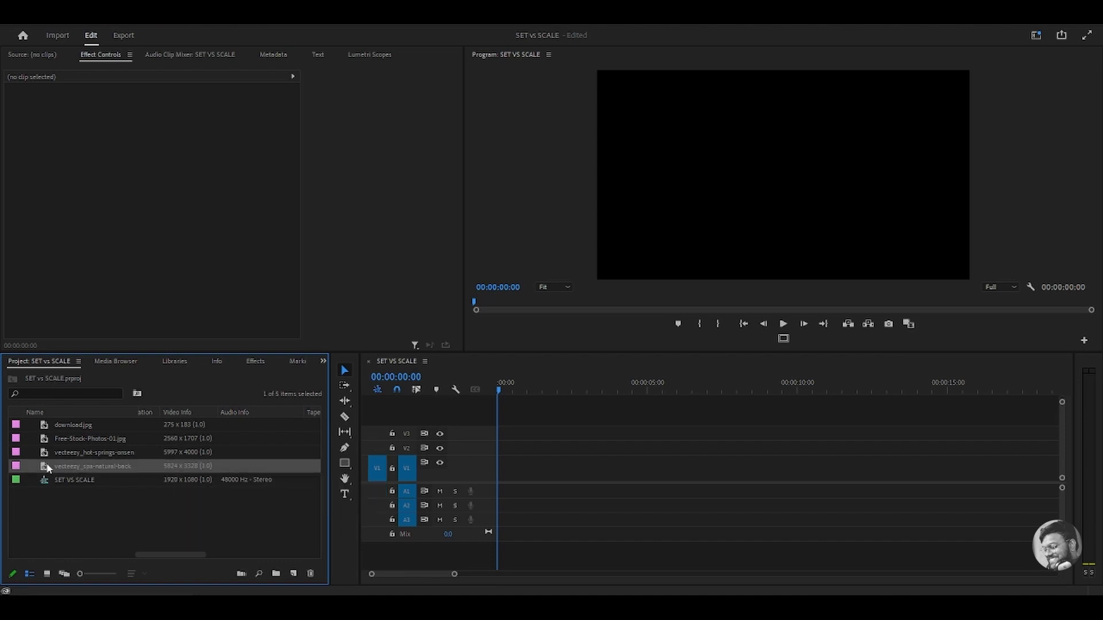
pyautogui.moveTo(45, 463); pyautogui.dragTo(500, 459)
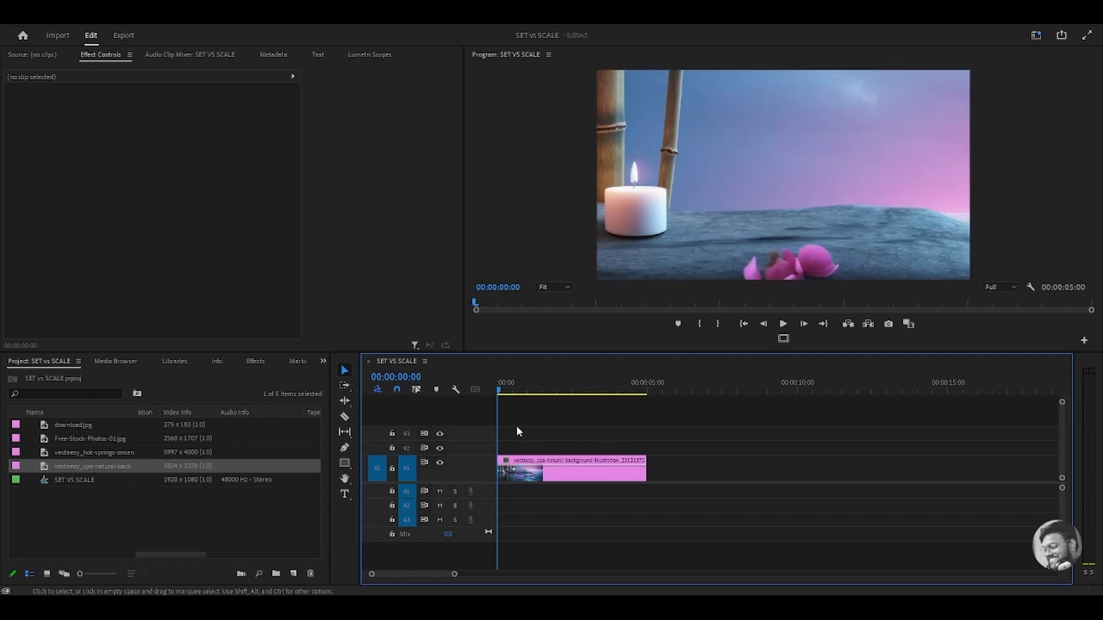
pyautogui.moveTo(511, 380)
pyautogui.mouseDown()
pyautogui.moveTo(586, 385)
pyautogui.moveTo(528, 385)
pyautogui.mouseUp()
pyautogui.click(561, 446)
pyautogui.click(560, 467)
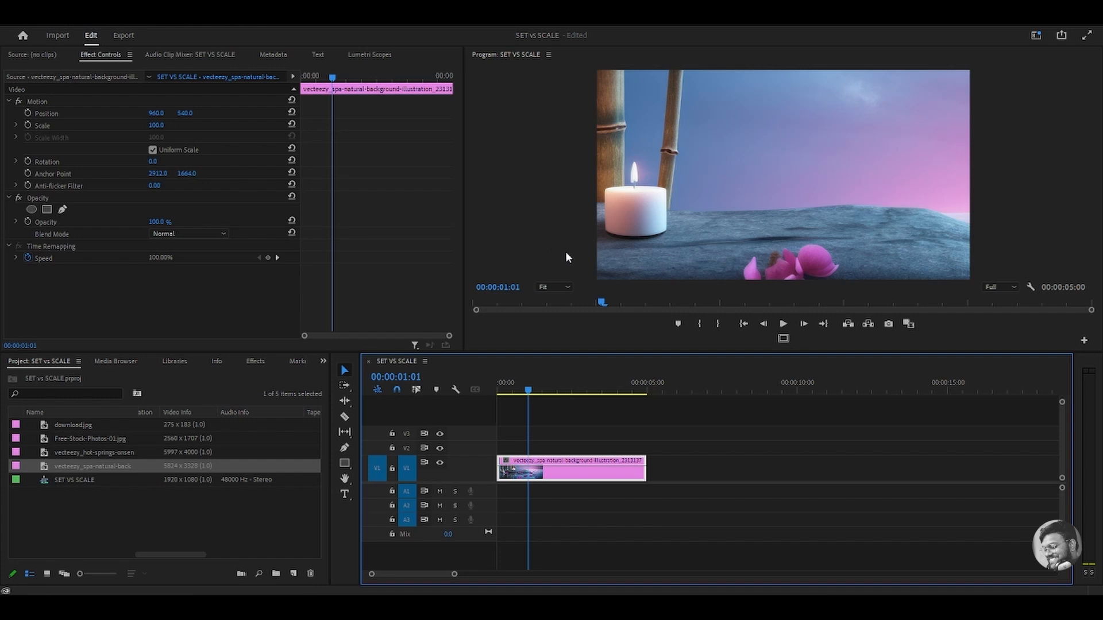
pyautogui.click(570, 448)
pyautogui.click(560, 463)
pyautogui.click(543, 420)
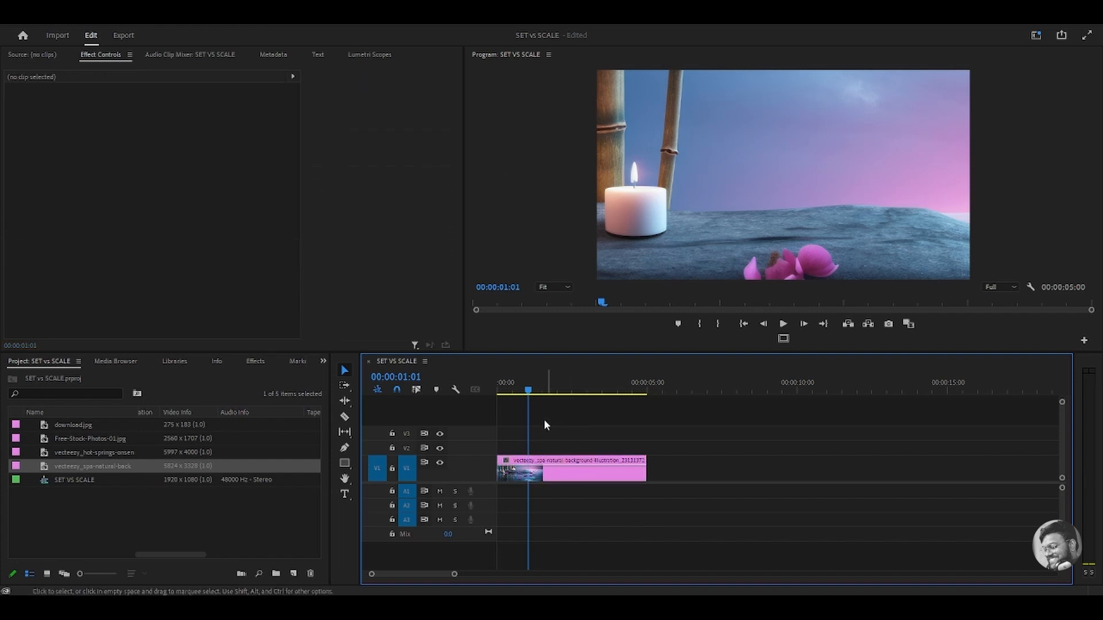
pyautogui.click(554, 462)
pyautogui.click(559, 432)
pyautogui.click(559, 471)
pyautogui.click(560, 422)
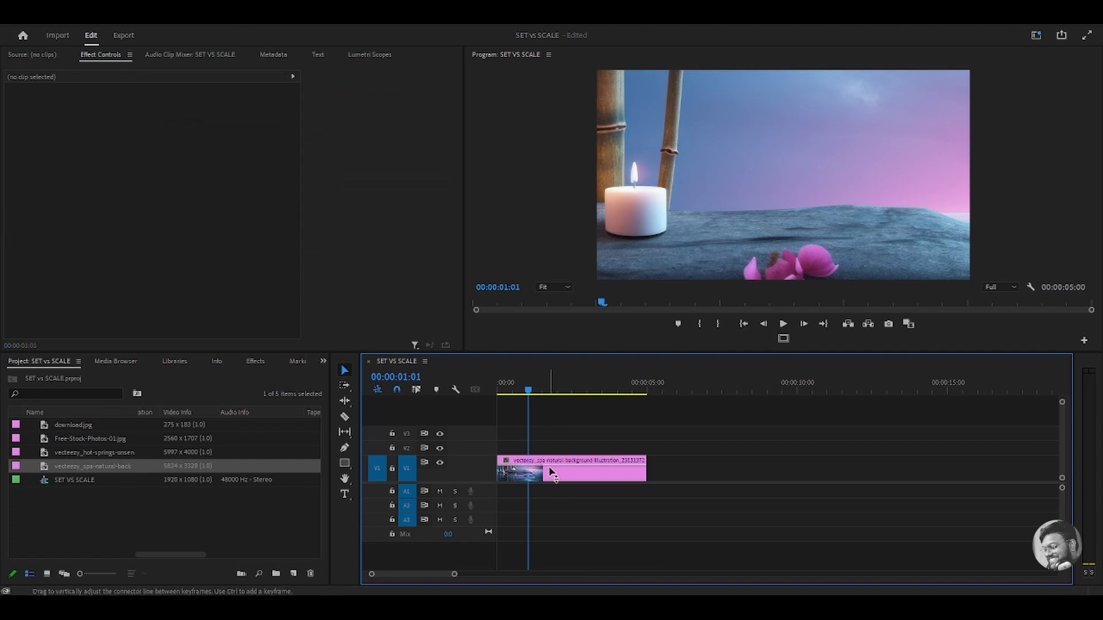
pyautogui.click(549, 467)
pyautogui.click(563, 427)
pyautogui.click(543, 477)
pyautogui.click(557, 435)
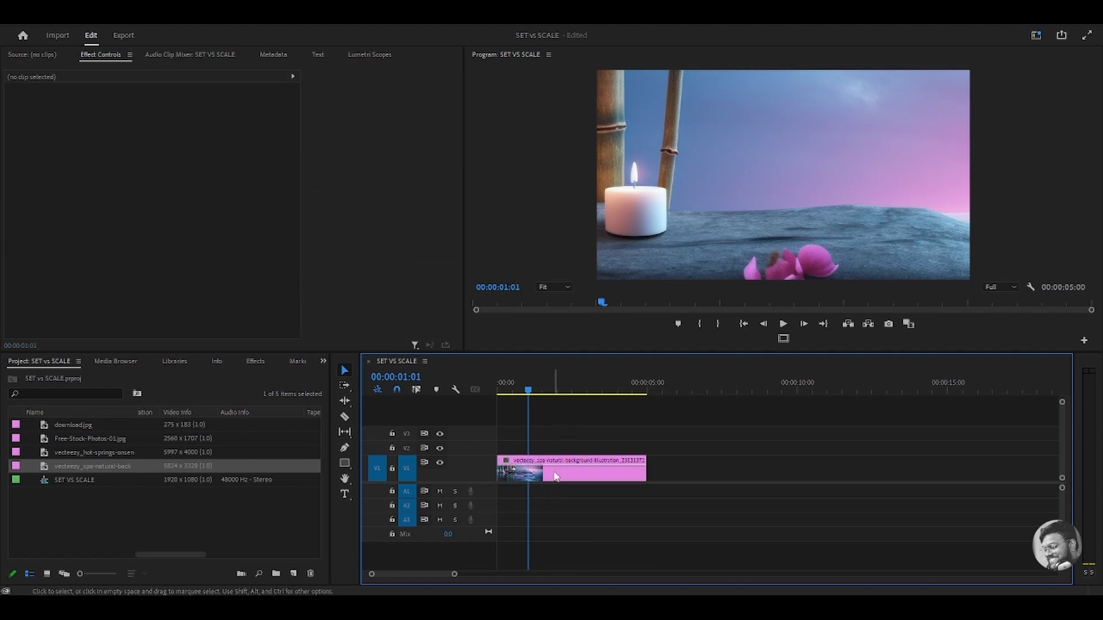
# Apply Scale to Frame Size to the spa image clip on V1.
pyautogui.click(555, 466)
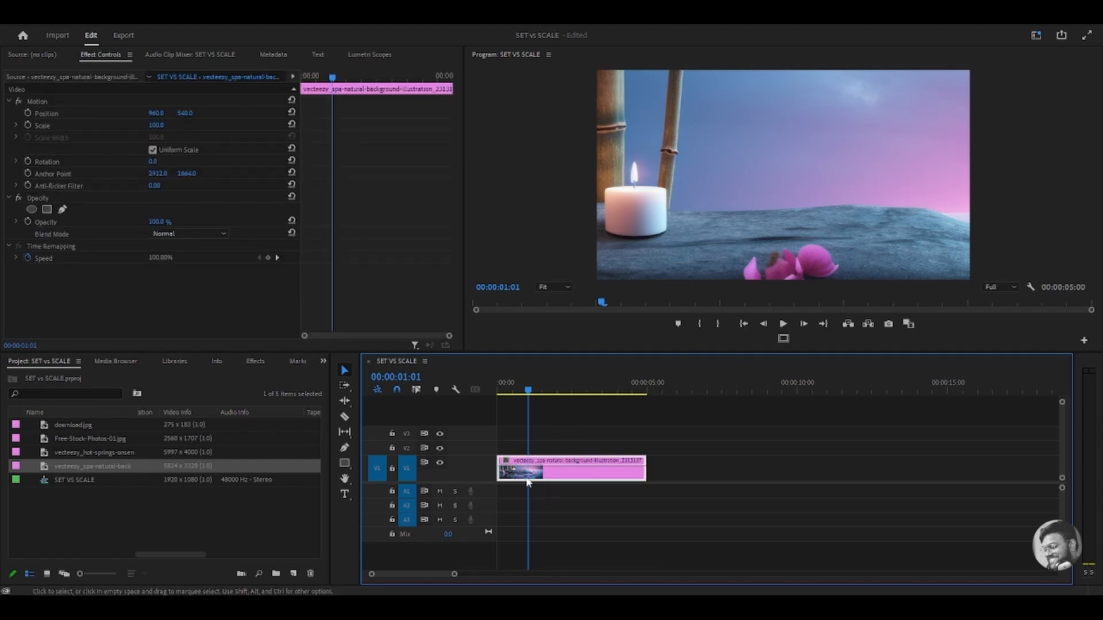
pyautogui.rightClick(541, 472)
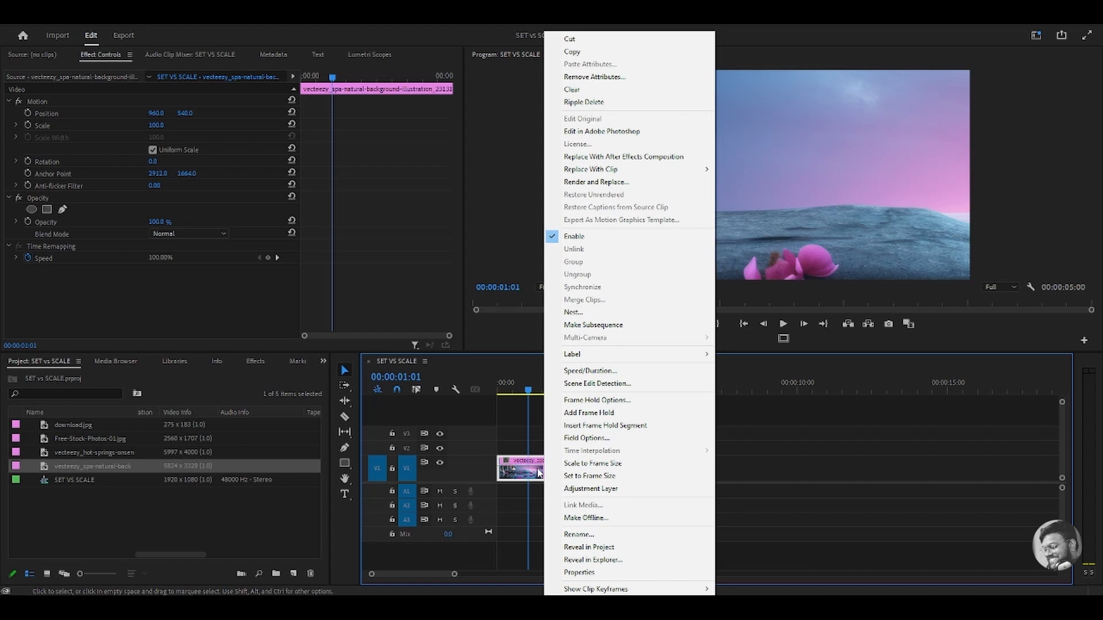
pyautogui.click(576, 463)
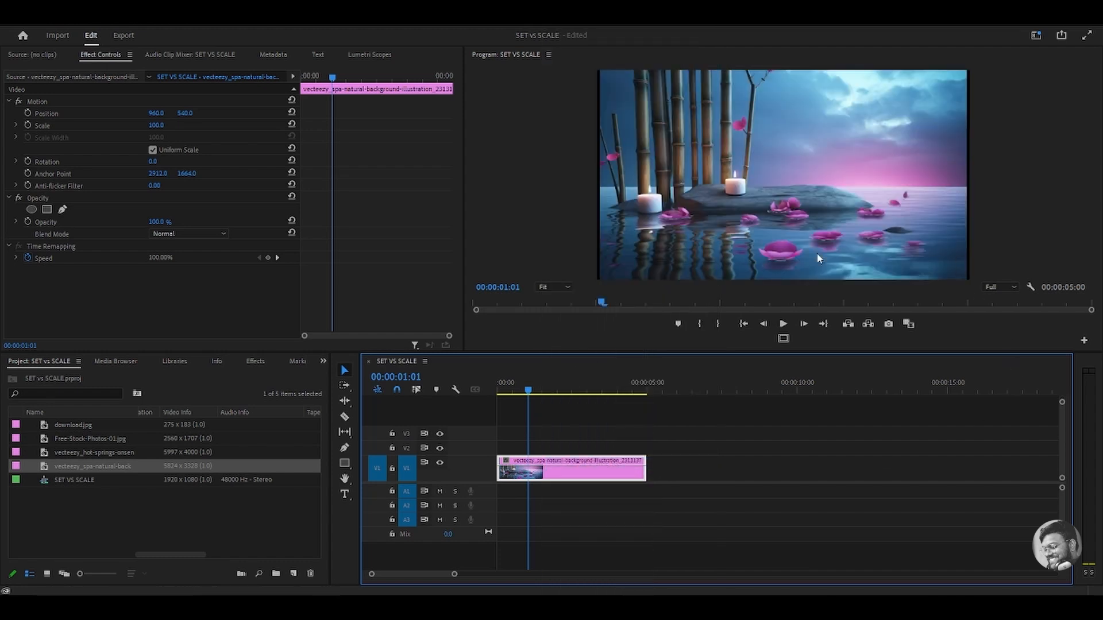
# Add a second copy of the spa image directly after the first clip on V1 and apply Set to Frame Size to it.
pyautogui.moveTo(69, 464); pyautogui.dragTo(661, 468)
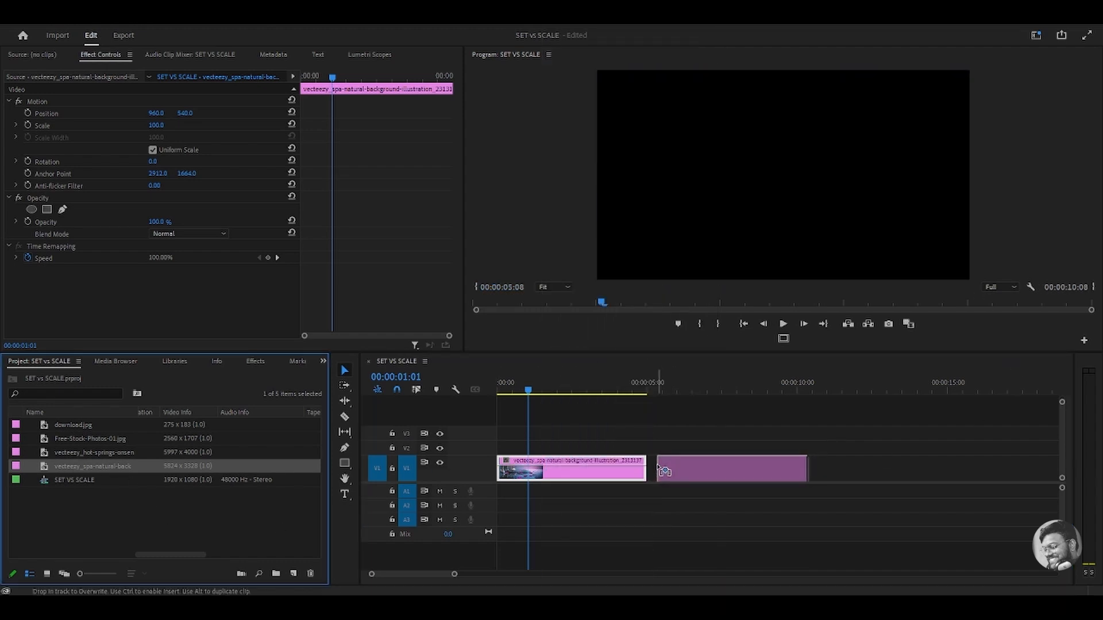
pyautogui.click(694, 382)
pyautogui.rightClick(698, 473)
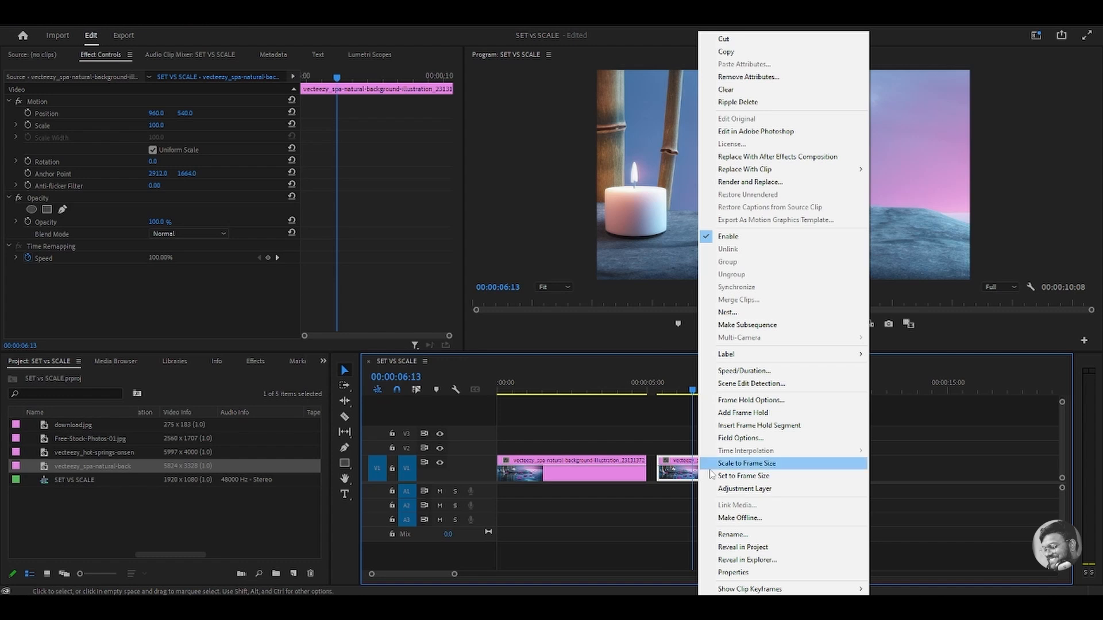
pyautogui.click(743, 475)
pyautogui.moveTo(642, 382); pyautogui.dragTo(605, 384)
pyautogui.moveTo(676, 476); pyautogui.dragTo(667, 478)
# Compare the two clips' framing in the preview and their Scale values in Effect Controls.
pyautogui.click(564, 472)
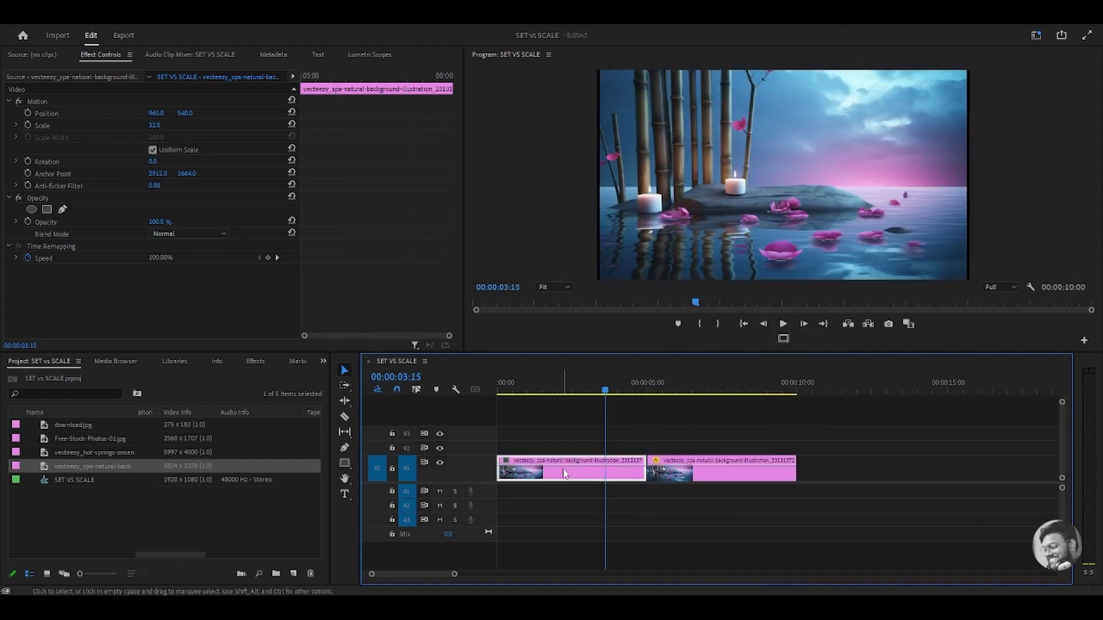
pyautogui.click(542, 436)
pyautogui.click(664, 384)
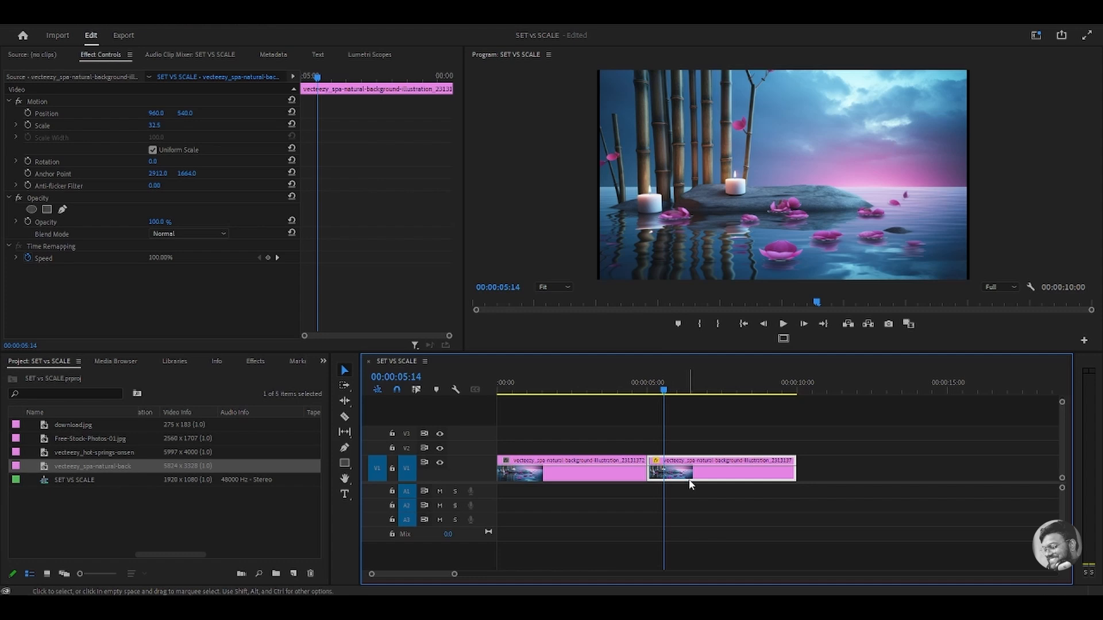
pyautogui.click(596, 390)
pyautogui.click(672, 390)
pyautogui.click(604, 389)
pyautogui.click(702, 390)
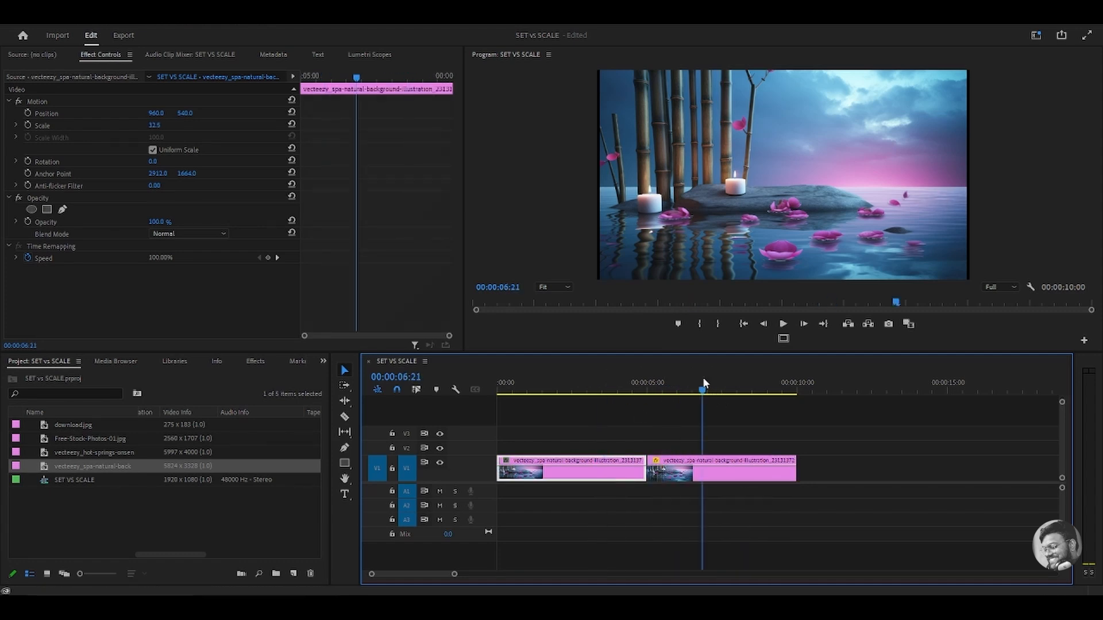
pyautogui.click(601, 390)
pyautogui.click(687, 390)
pyautogui.click(600, 390)
pyautogui.click(666, 390)
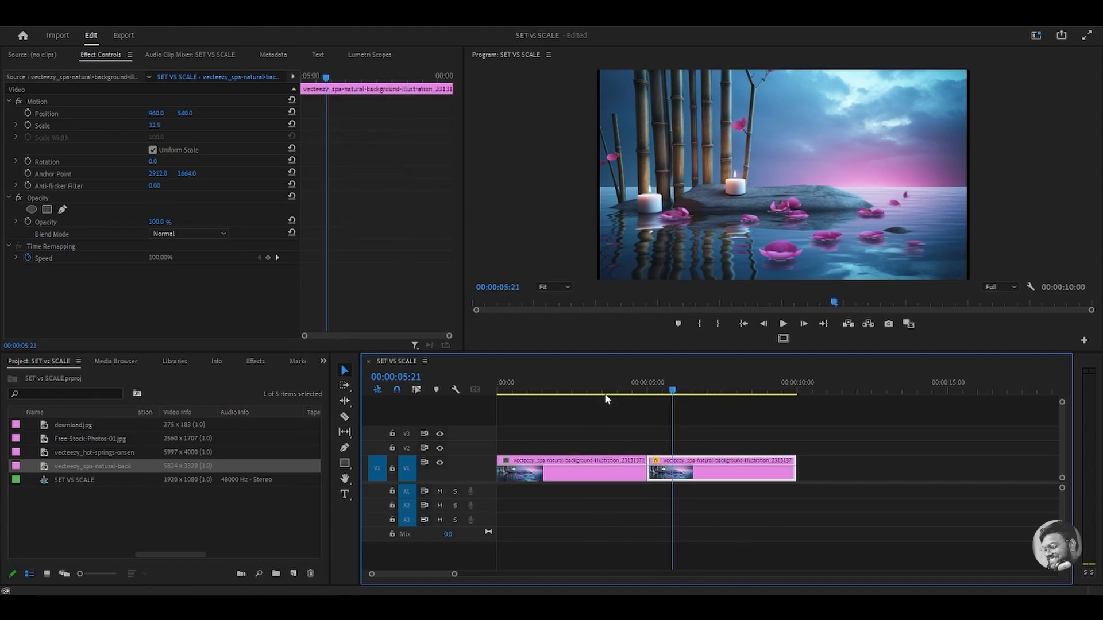
pyautogui.click(602, 390)
pyautogui.click(667, 390)
pyautogui.click(608, 390)
pyautogui.click(666, 388)
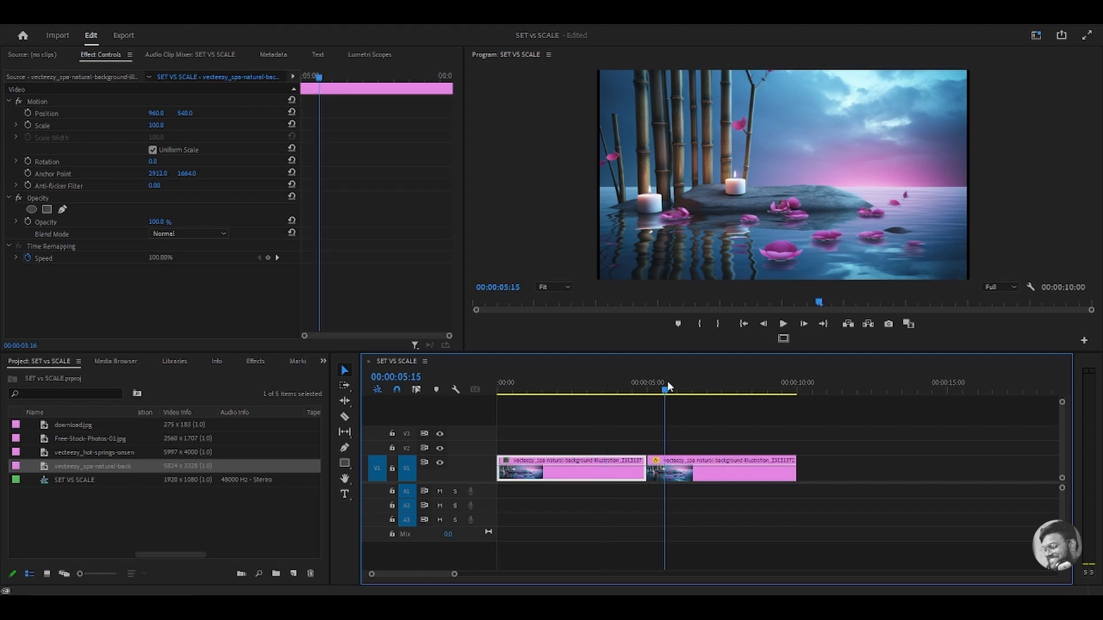
# Enlarge the first clip to a scale of about 575 and reposition it to 789.0, -487.0 to frame the pink flowers.
pyautogui.click(573, 387)
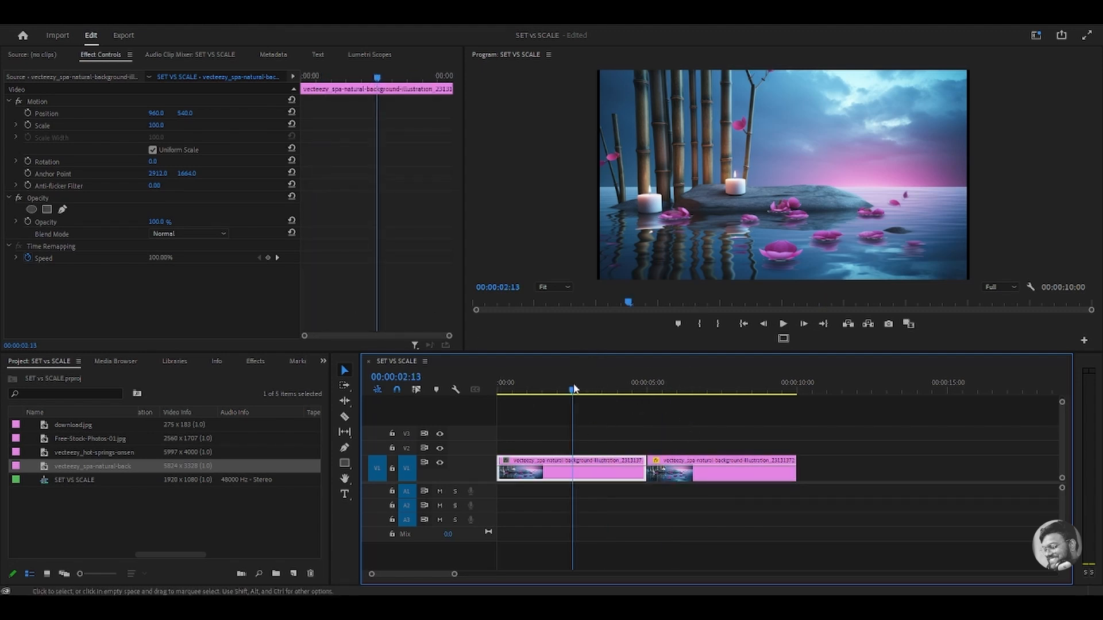
pyautogui.click(75, 101)
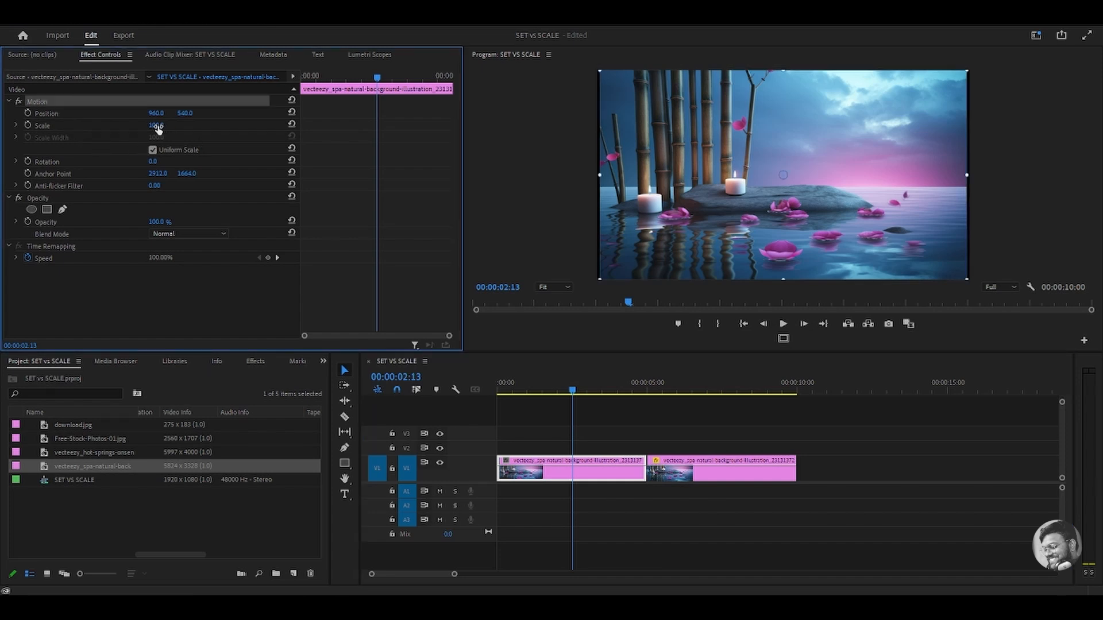
pyautogui.moveTo(153, 126); pyautogui.dragTo(258, 125)
pyautogui.moveTo(185, 113); pyautogui.dragTo(123, 113)
# Set the second clip's scale to 280.5 and its position to 784.0, -914.0 to match the first clip's flower close-up.
pyautogui.click(674, 386)
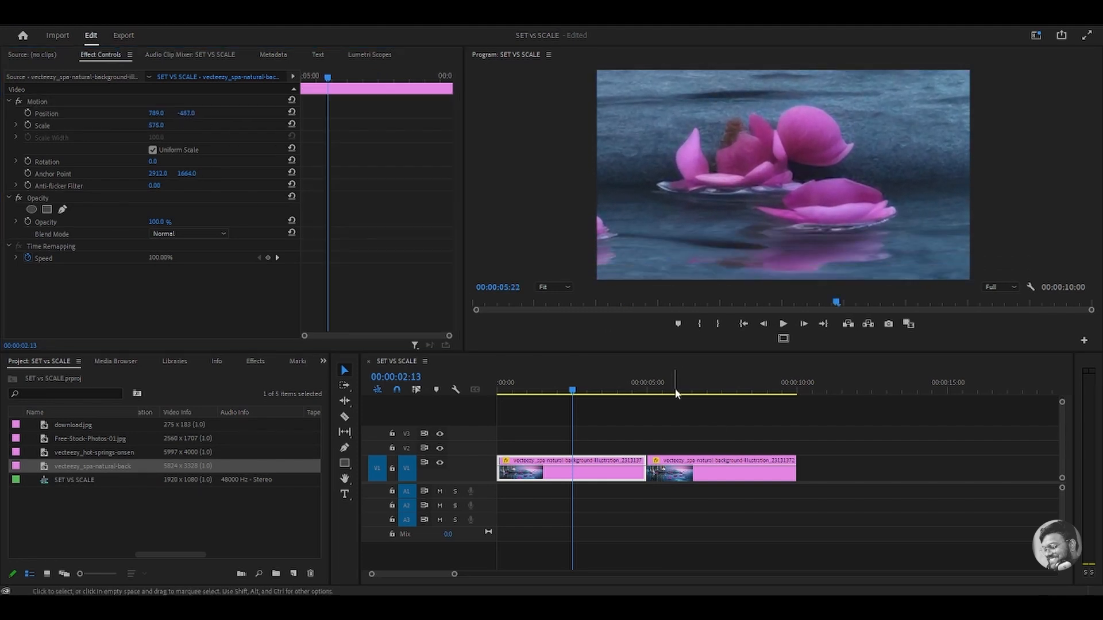
pyautogui.click(572, 385)
pyautogui.click(674, 387)
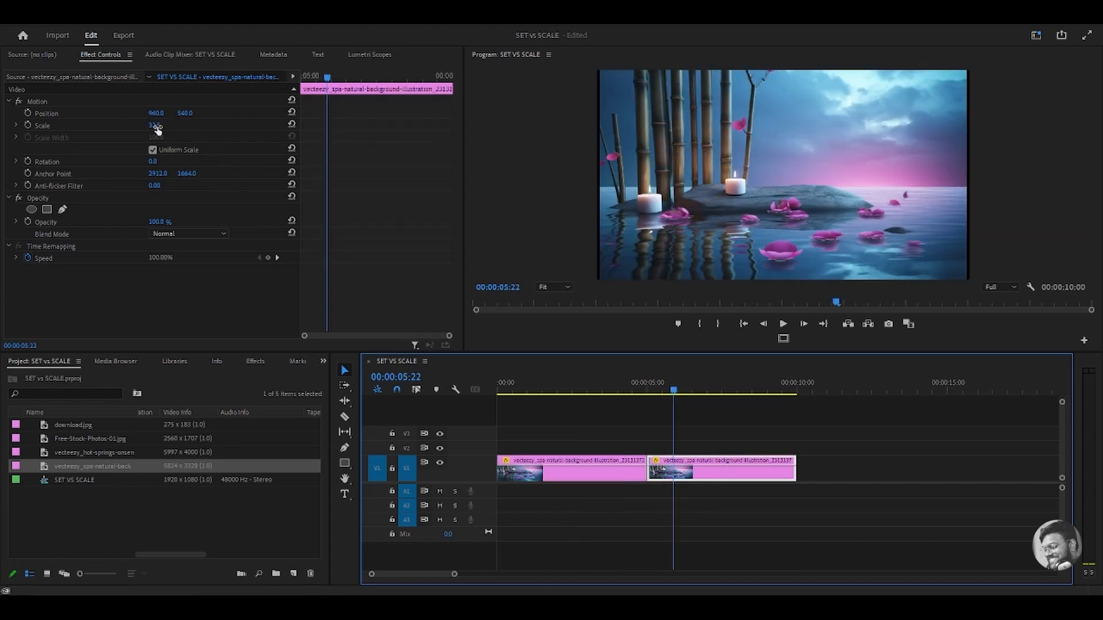
pyautogui.doubleClick(688, 472)
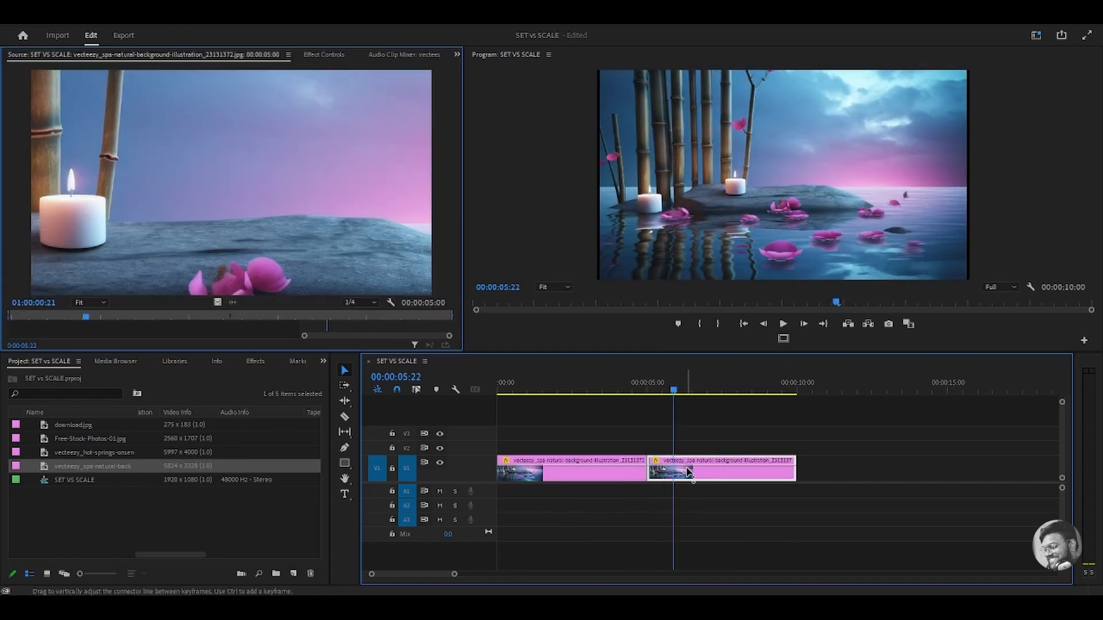
pyautogui.click(324, 54)
pyautogui.click(41, 123)
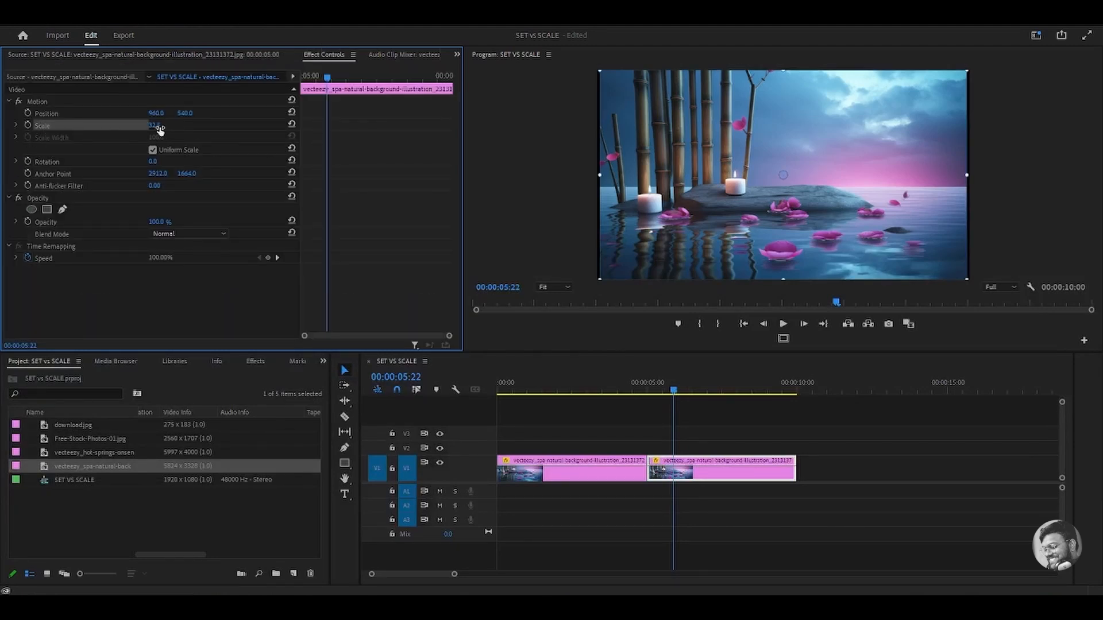
pyautogui.moveTo(155, 126); pyautogui.dragTo(161, 126)
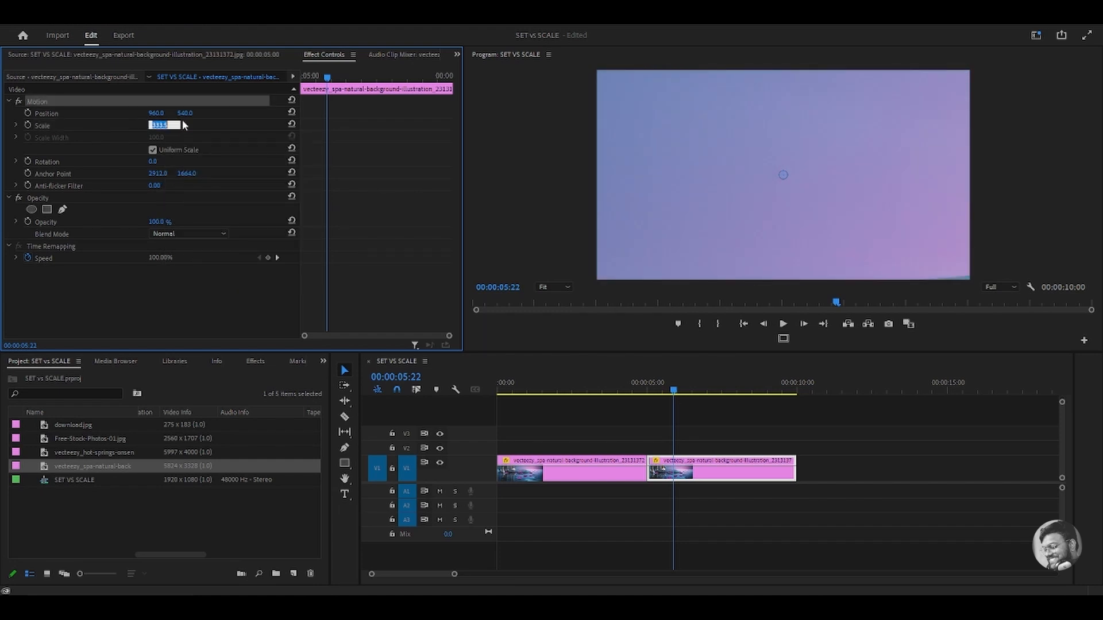
pyautogui.moveTo(185, 113); pyautogui.dragTo(144, 113)
# Adjust the first clip's position to 789.0, -938.0 to match the second clip's framing.
pyautogui.click(616, 391)
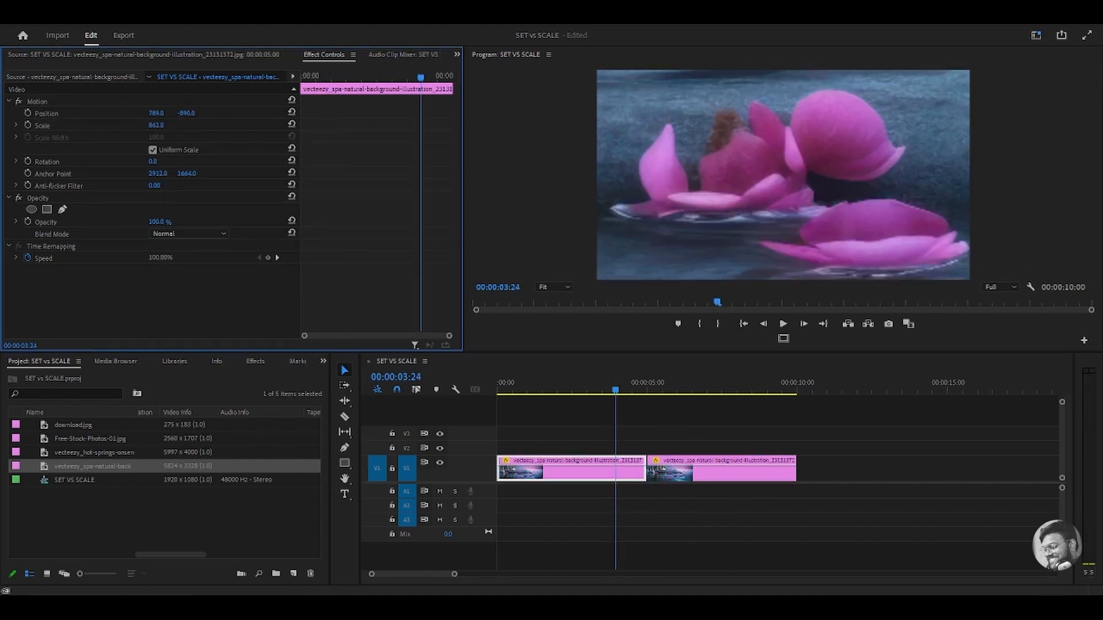
pyautogui.click(37, 101)
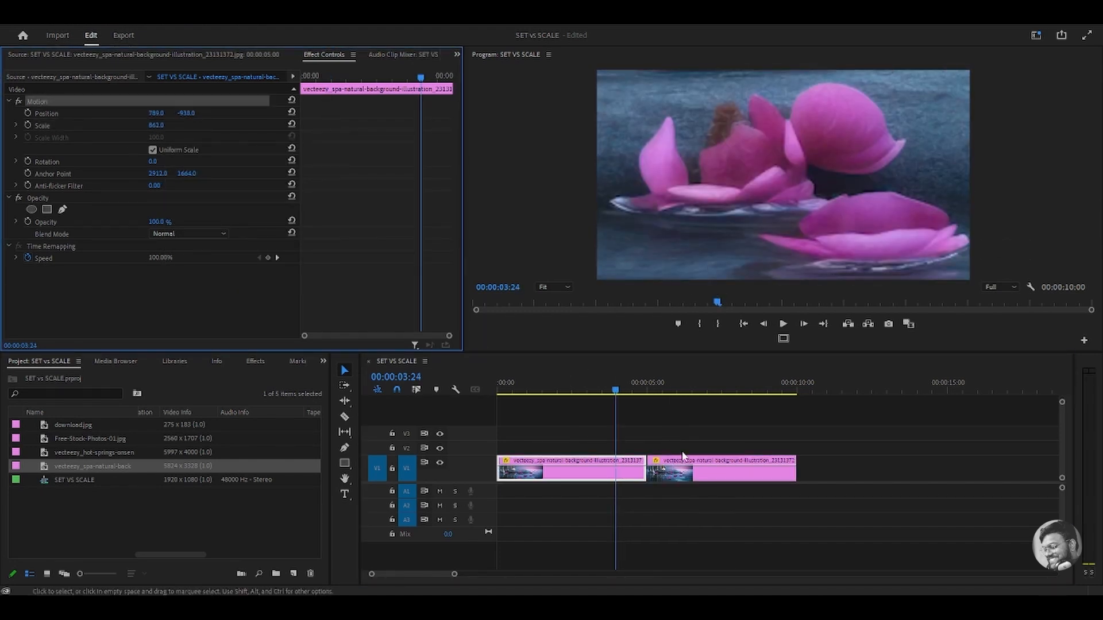
pyautogui.click(674, 425)
# Compare the image quality of the two enlarged clips and check which frame-size option is active on the first clip.
pyautogui.click(670, 388)
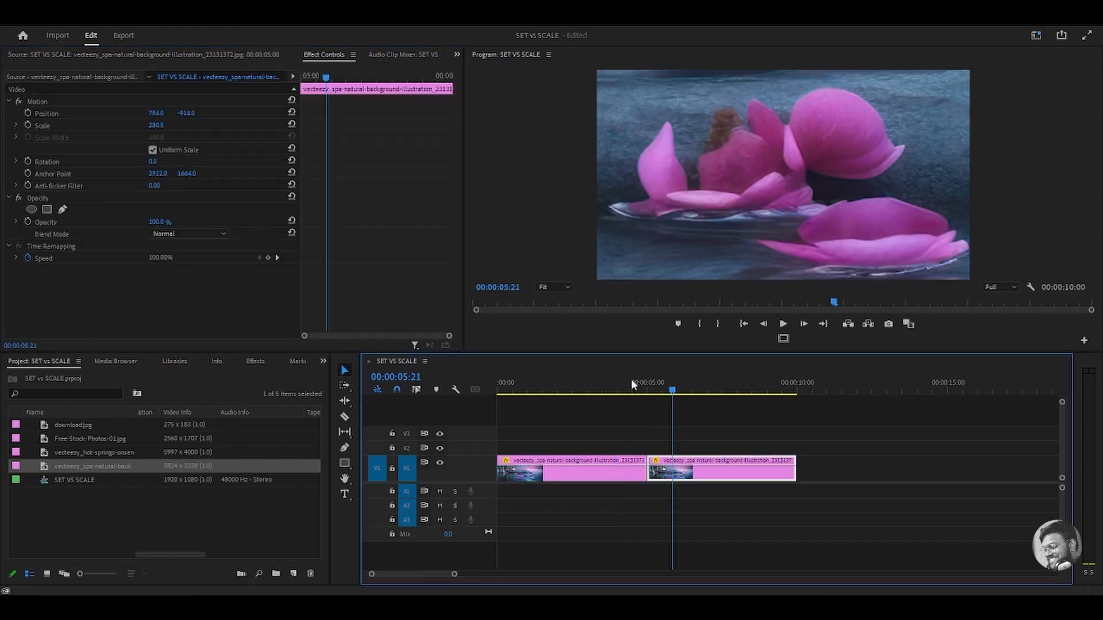
pyautogui.click(613, 378)
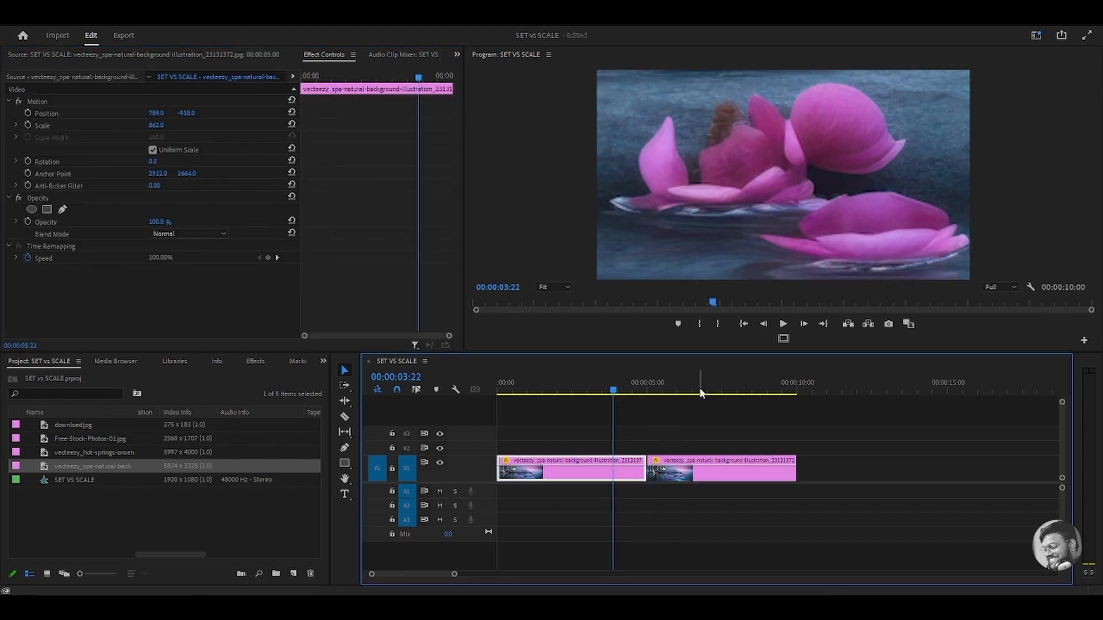
pyautogui.rightClick(565, 472)
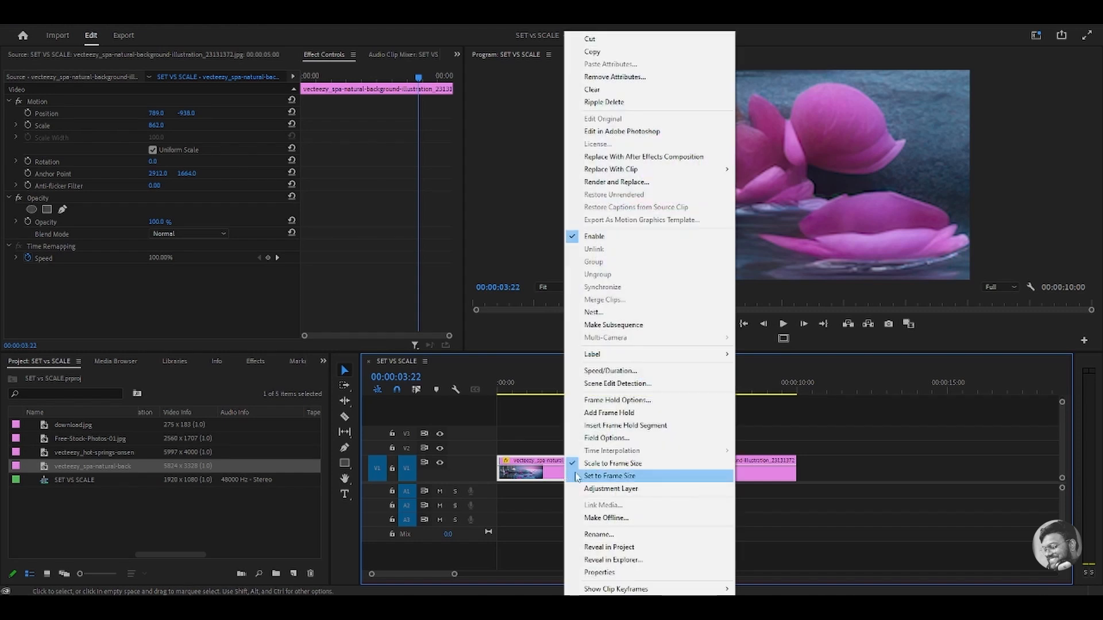
pyautogui.click(557, 445)
pyautogui.click(577, 462)
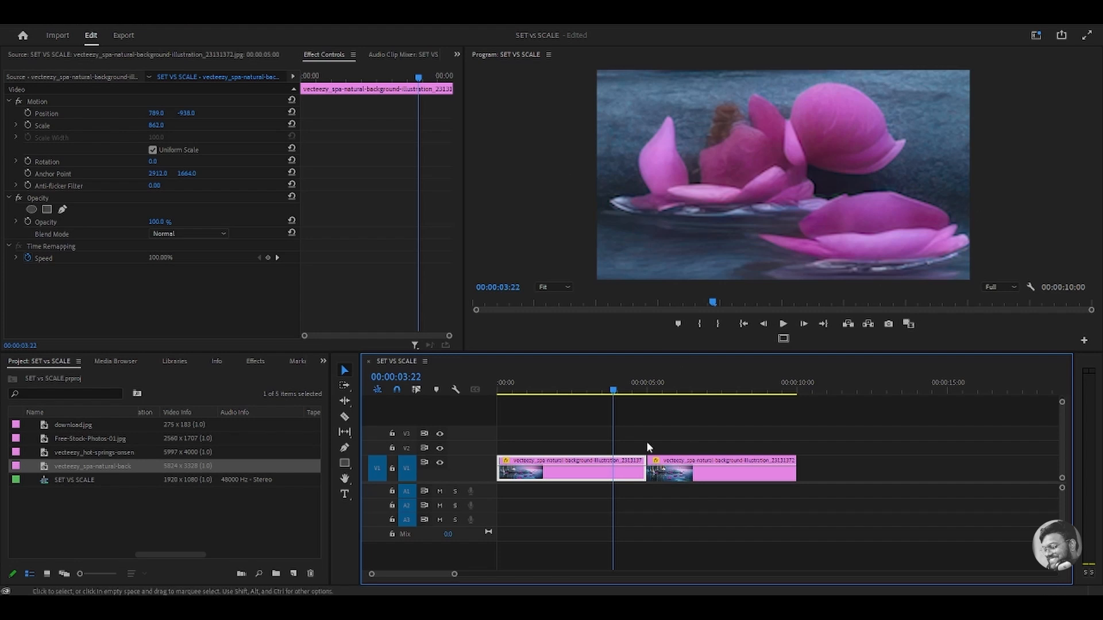
pyautogui.click(674, 392)
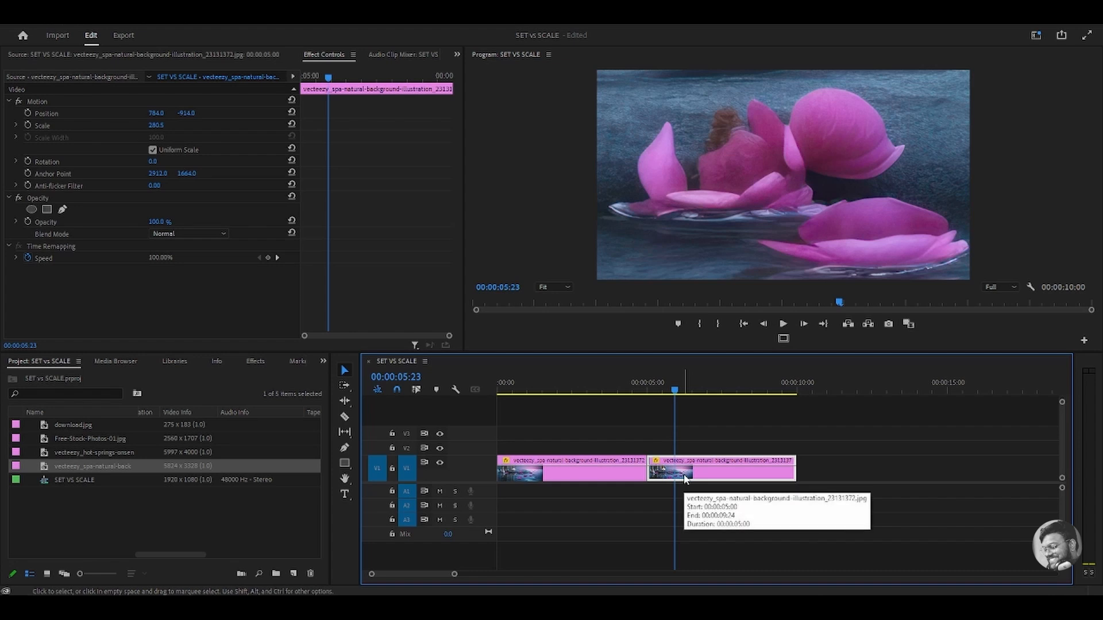
pyautogui.click(596, 392)
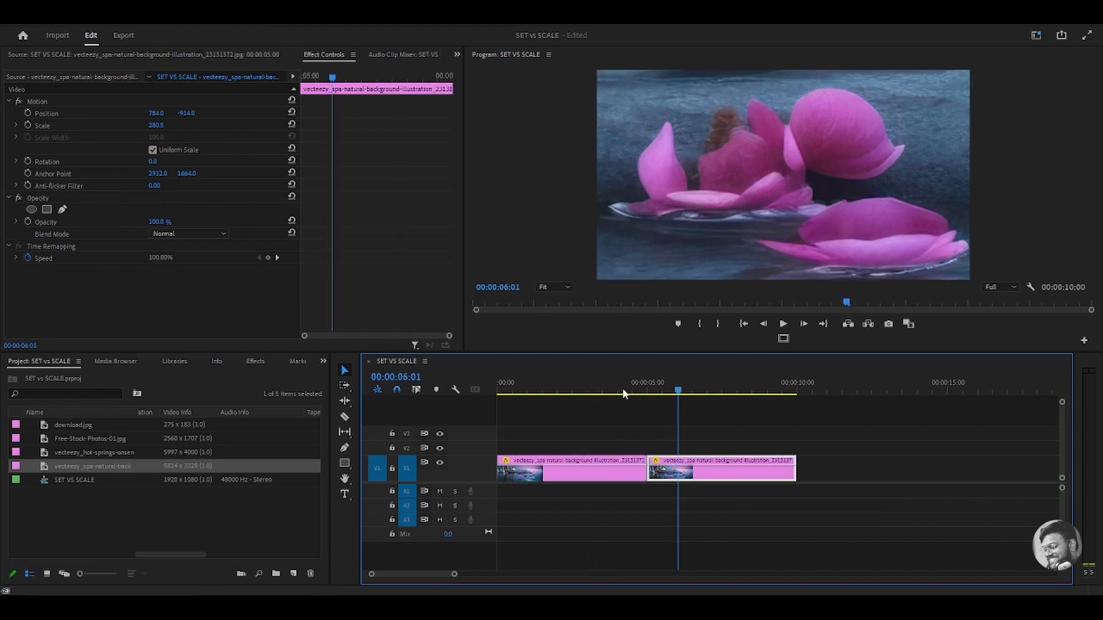
pyautogui.click(665, 419)
pyautogui.click(586, 480)
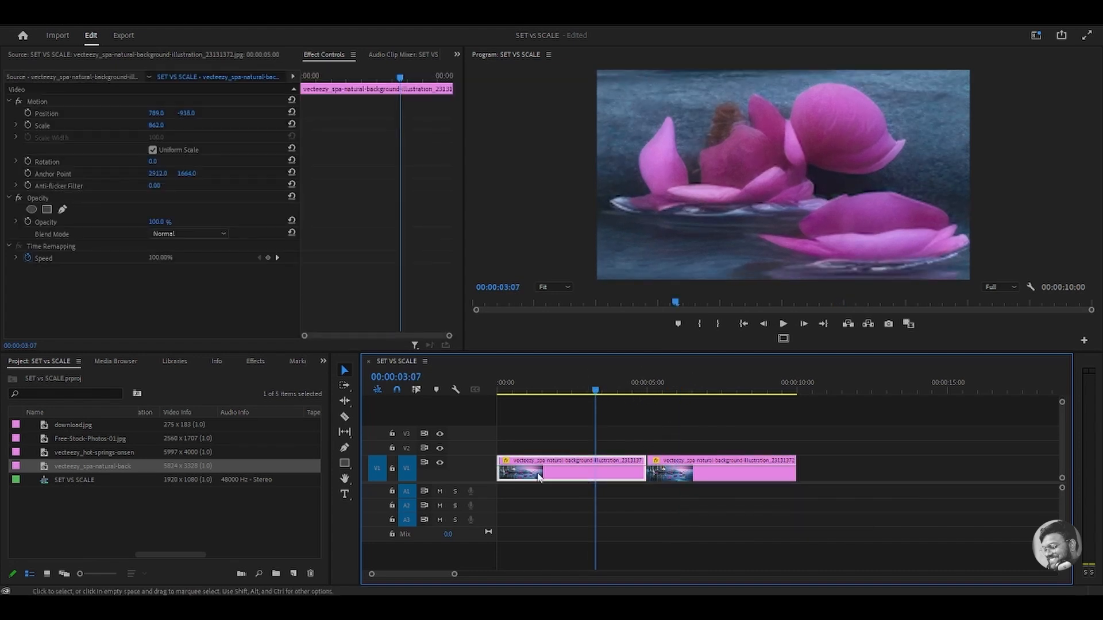
# Check the frame-size options on the first and second clips and inspect the second clip's scale setting.
pyautogui.rightClick(539, 478)
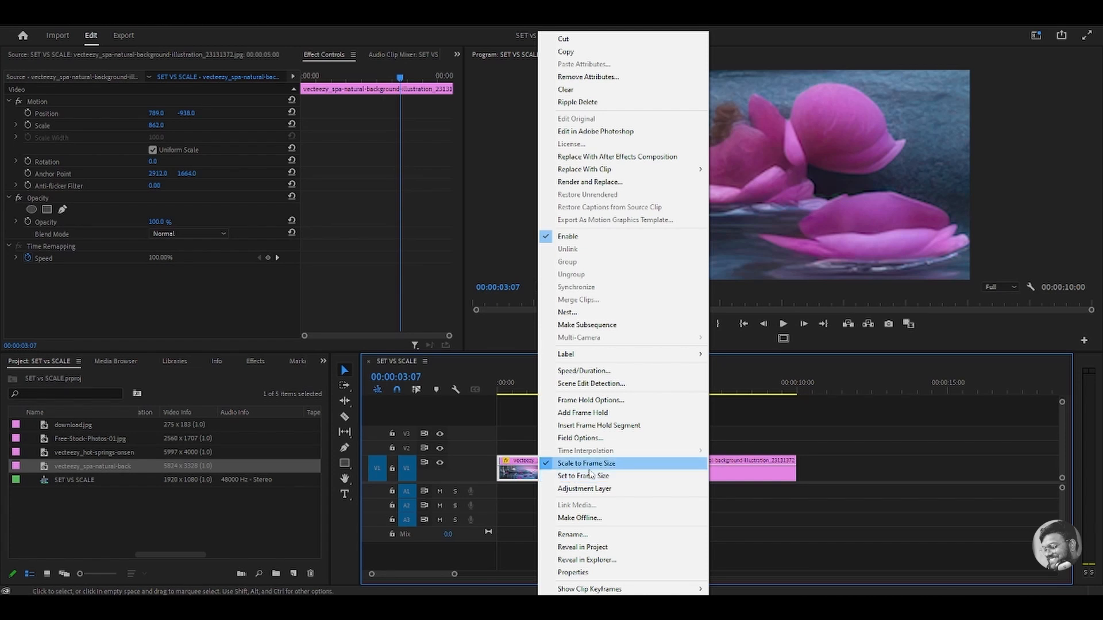
pyautogui.click(509, 426)
pyautogui.click(542, 475)
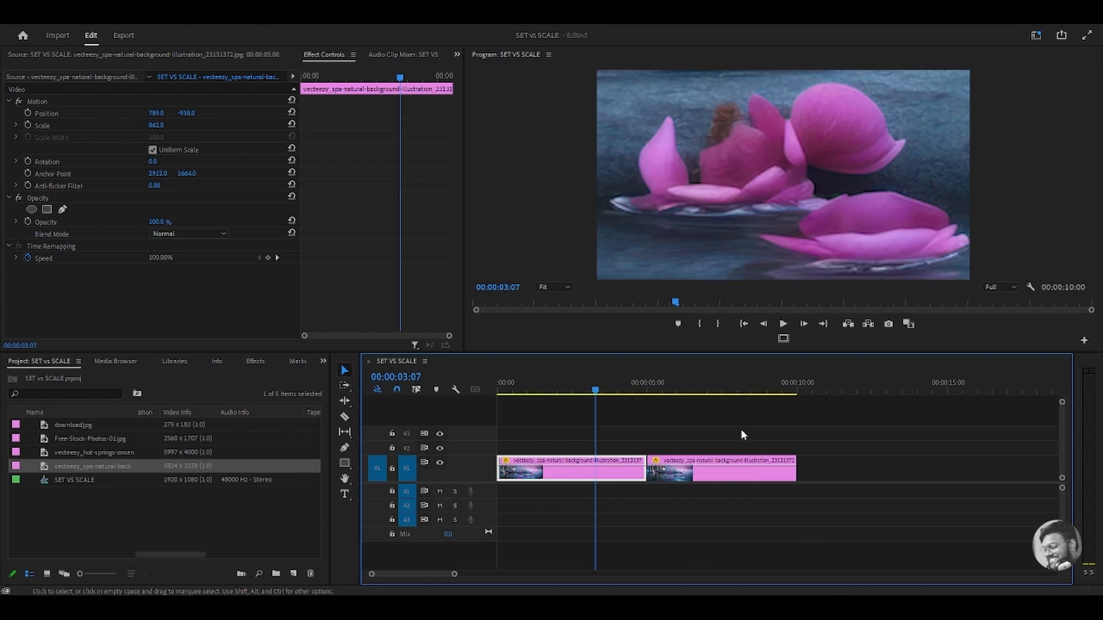
pyautogui.click(665, 386)
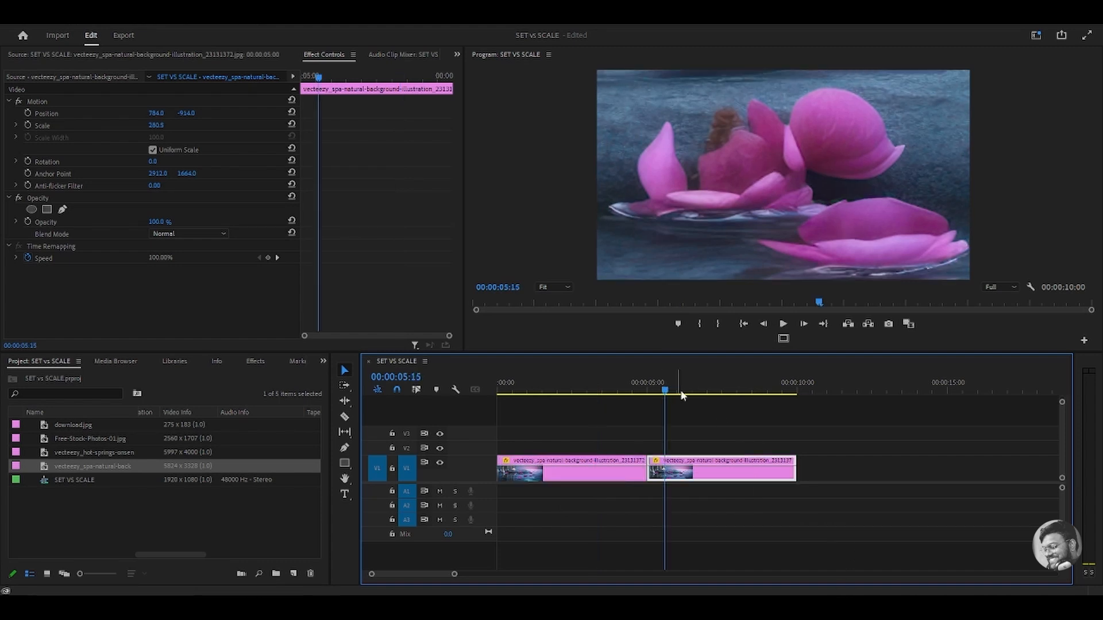
pyautogui.rightClick(675, 472)
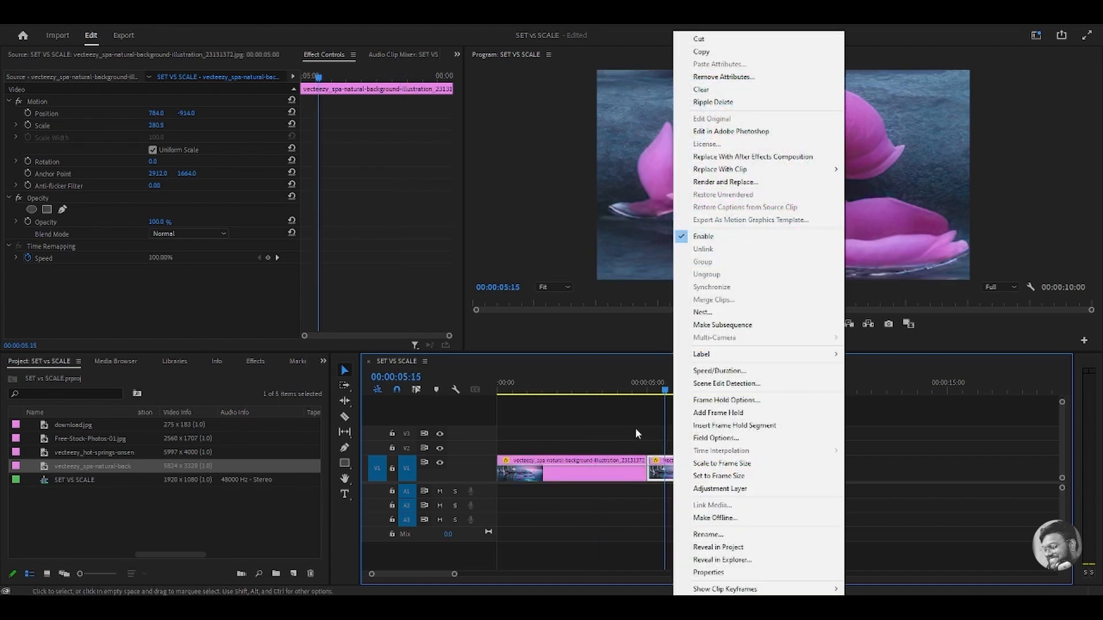
pyautogui.click(636, 428)
pyautogui.click(683, 467)
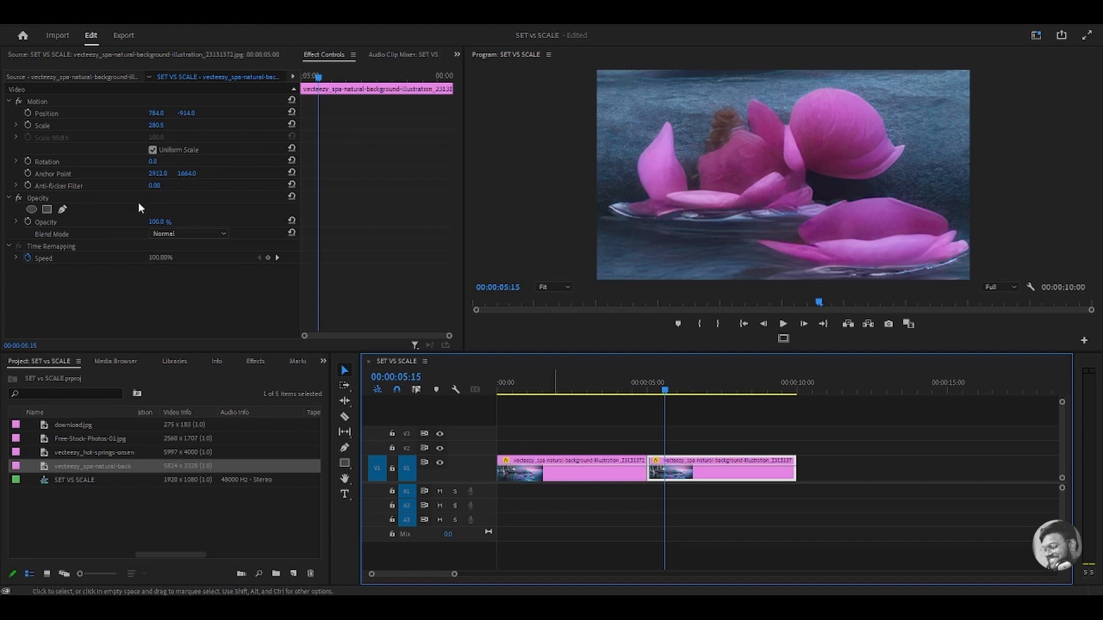
pyautogui.click(54, 122)
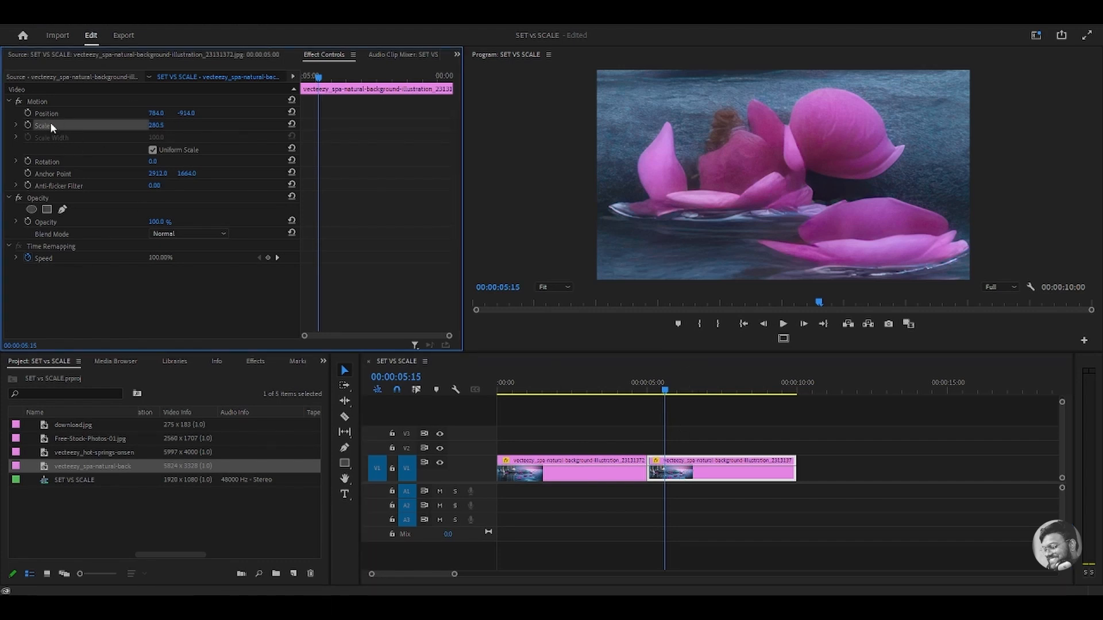
pyautogui.rightClick(672, 470)
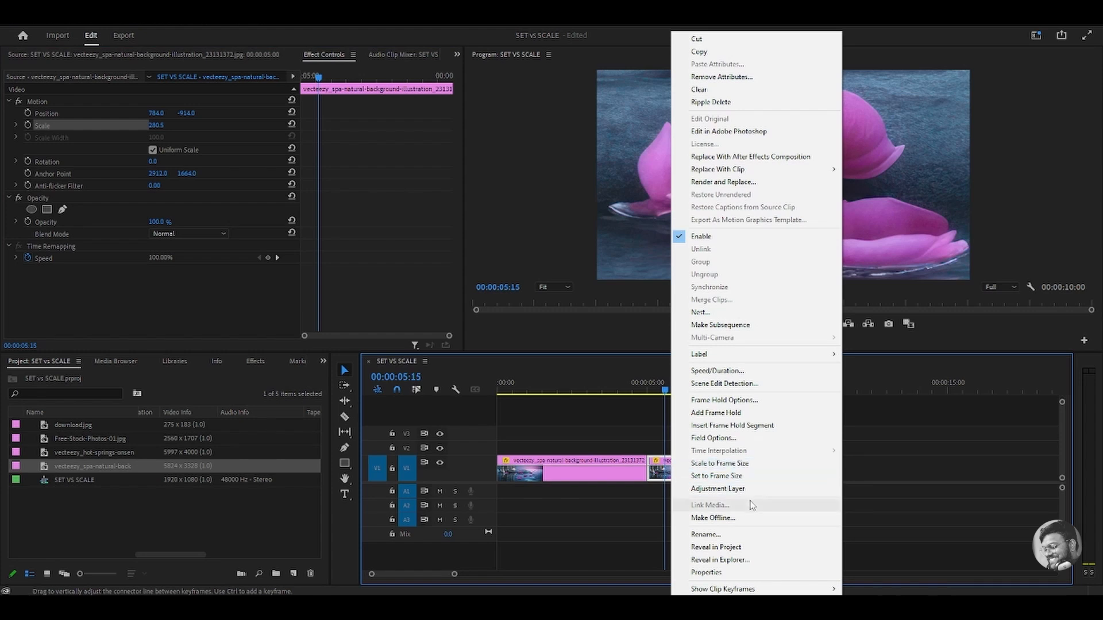
pyautogui.click(663, 482)
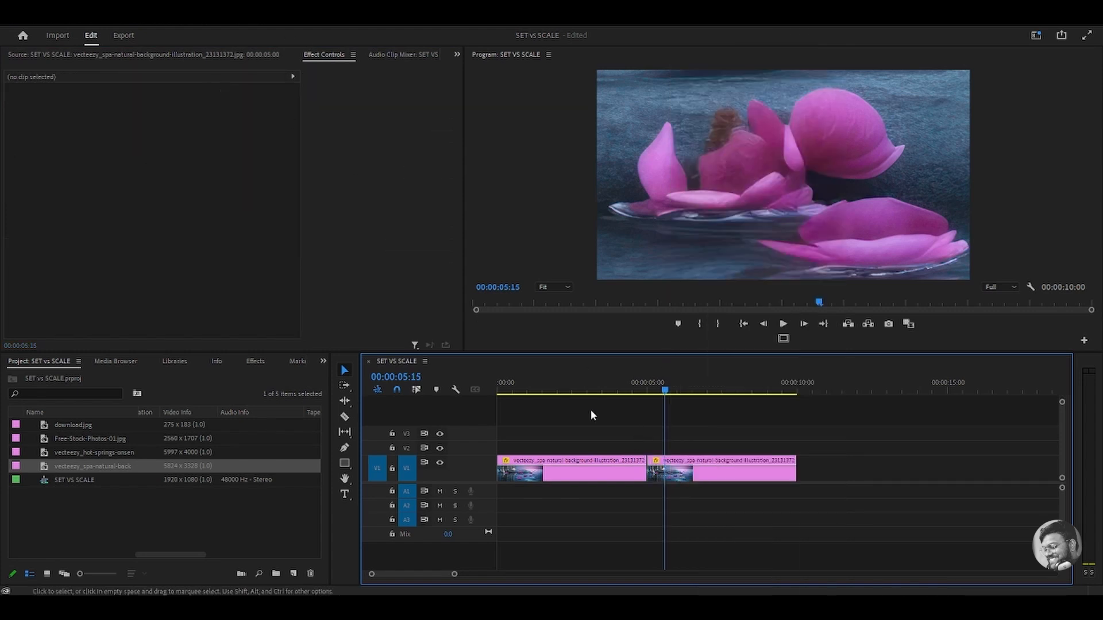
# Reset the second clip's Motion settings and apply Set to Frame Size to it.
pyautogui.click(661, 466)
pyautogui.click(292, 100)
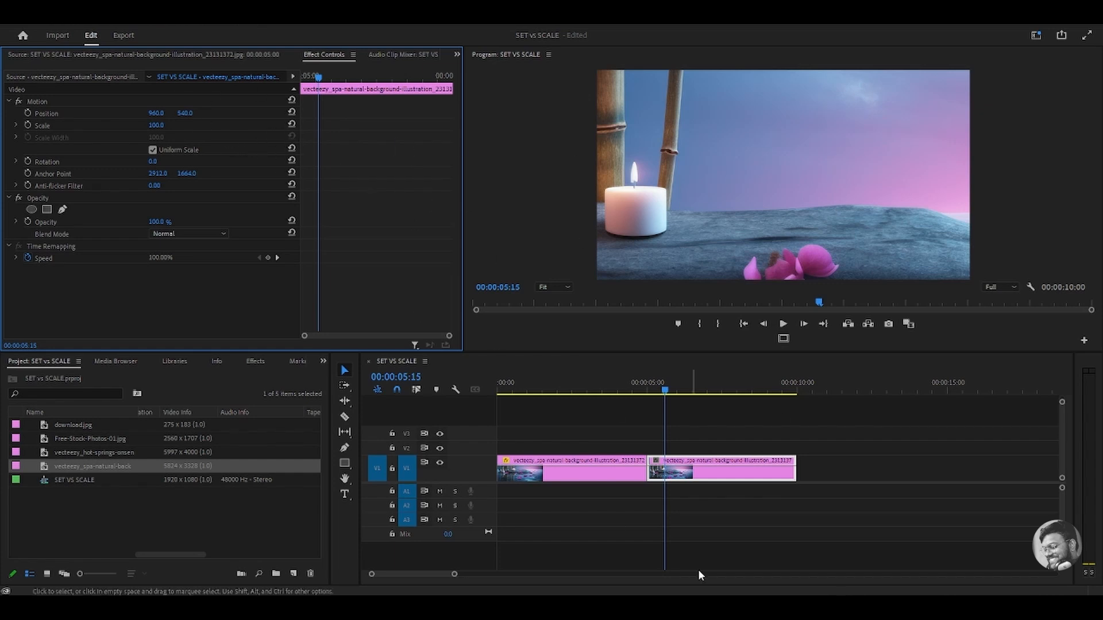
pyautogui.rightClick(683, 469)
pyautogui.click(723, 477)
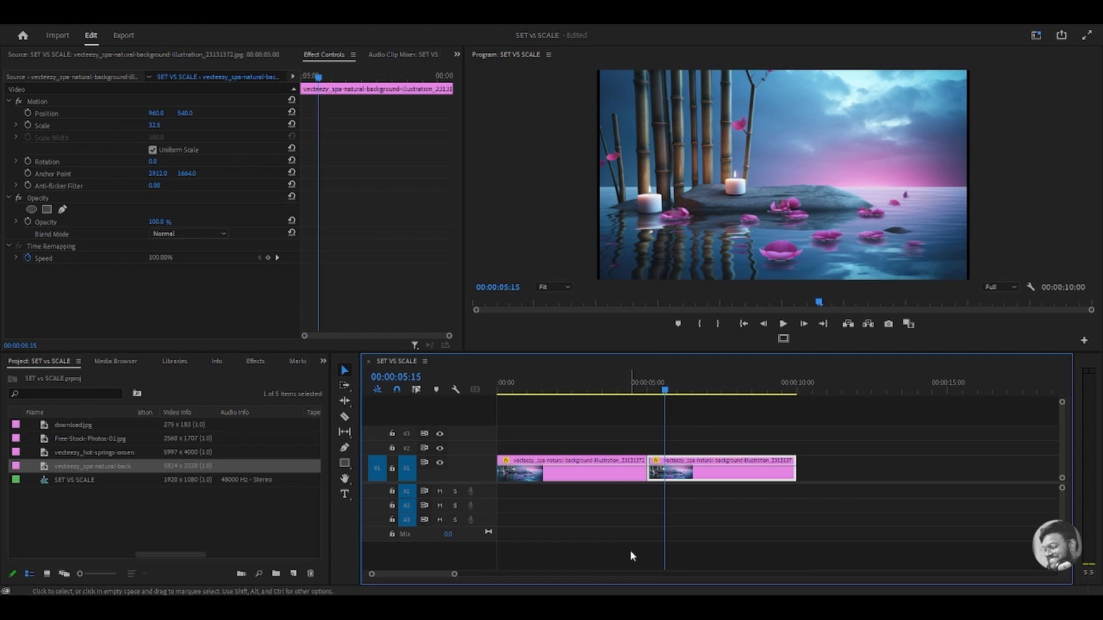
# Add download.jpg to V1 directly after the second clip and apply Scale to Frame Size to it.
pyautogui.click(90, 425)
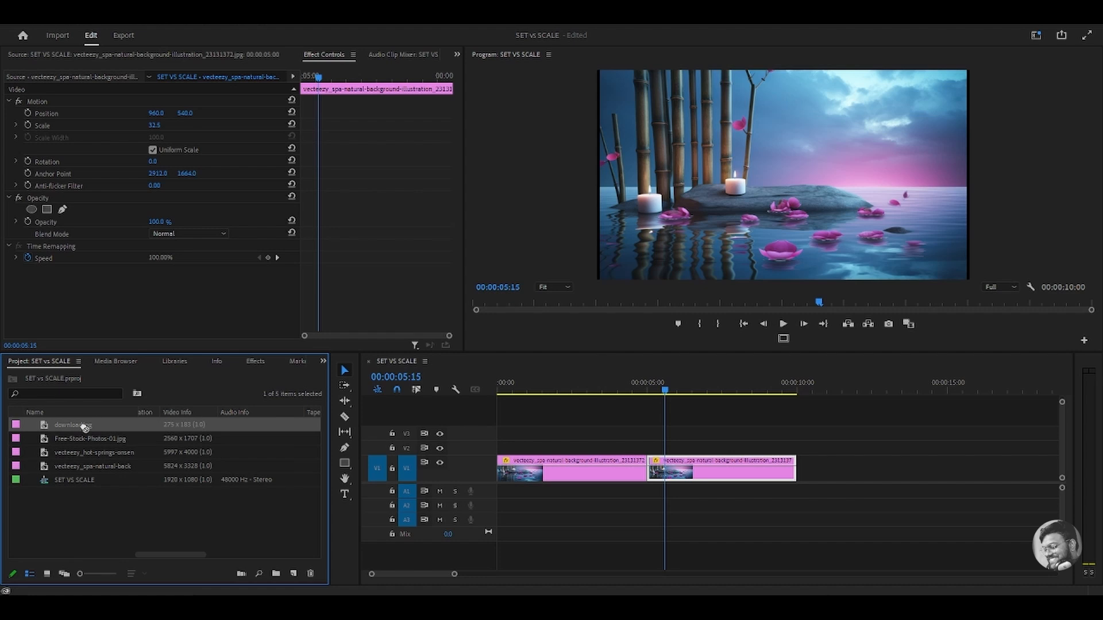
pyautogui.moveTo(95, 425); pyautogui.dragTo(520, 419)
pyautogui.click(594, 441)
pyautogui.moveTo(581, 424); pyautogui.dragTo(915, 481)
pyautogui.moveTo(805, 384); pyautogui.dragTo(839, 391)
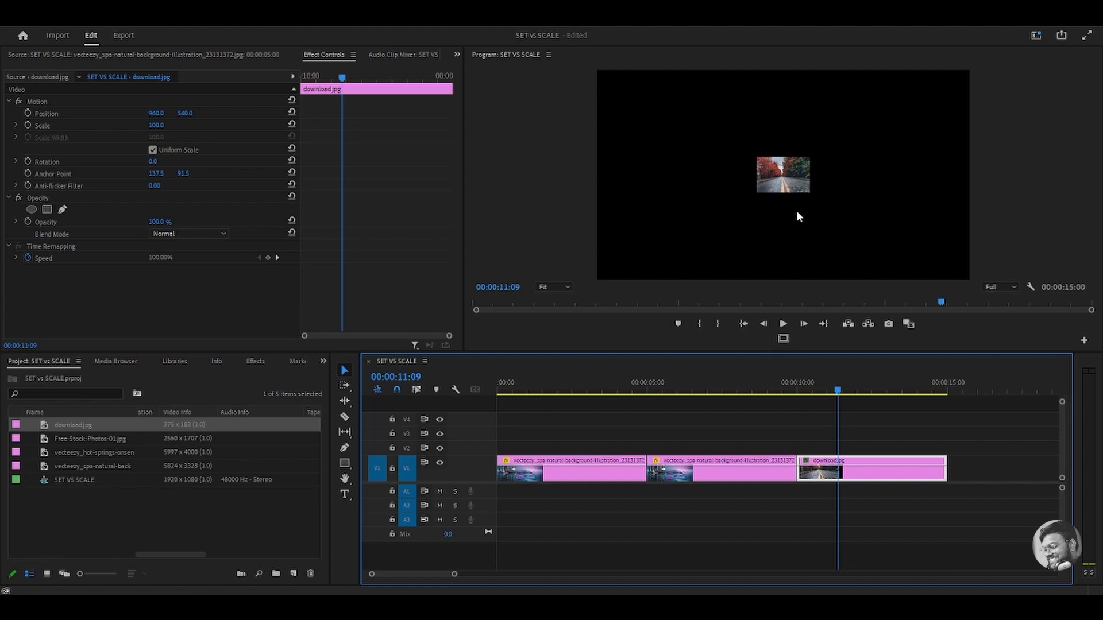
pyautogui.rightClick(835, 474)
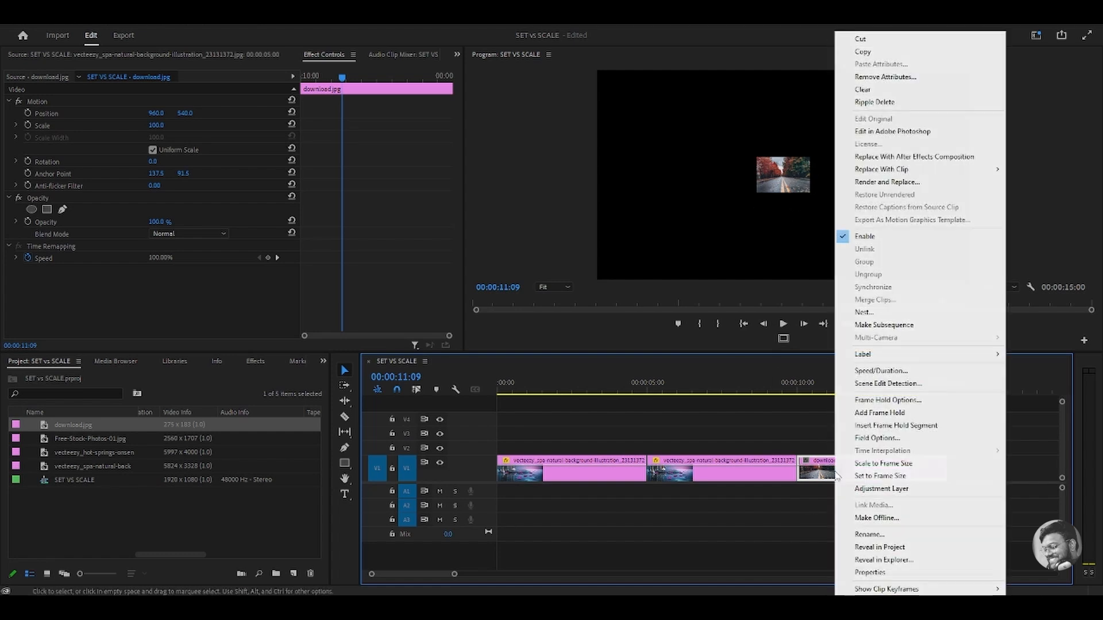
pyautogui.click(863, 465)
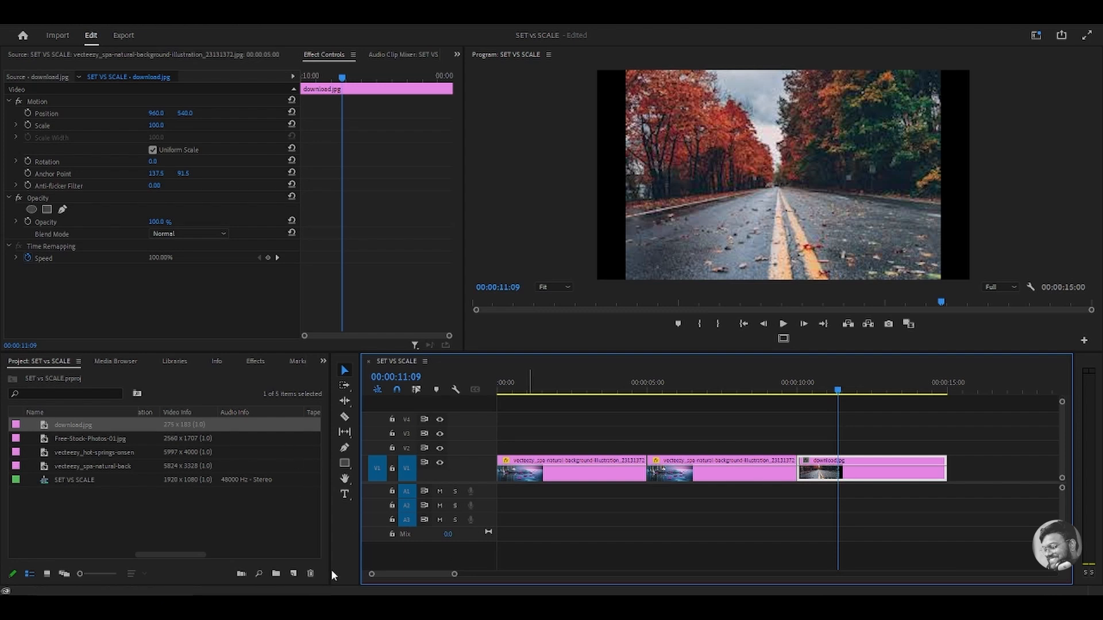
# Place another copy of download.jpg on V1 after a short gap and apply Set to Frame Size to it.
pyautogui.moveTo(122, 428); pyautogui.dragTo(978, 435)
pyautogui.rightClick(1005, 468)
pyautogui.click(981, 476)
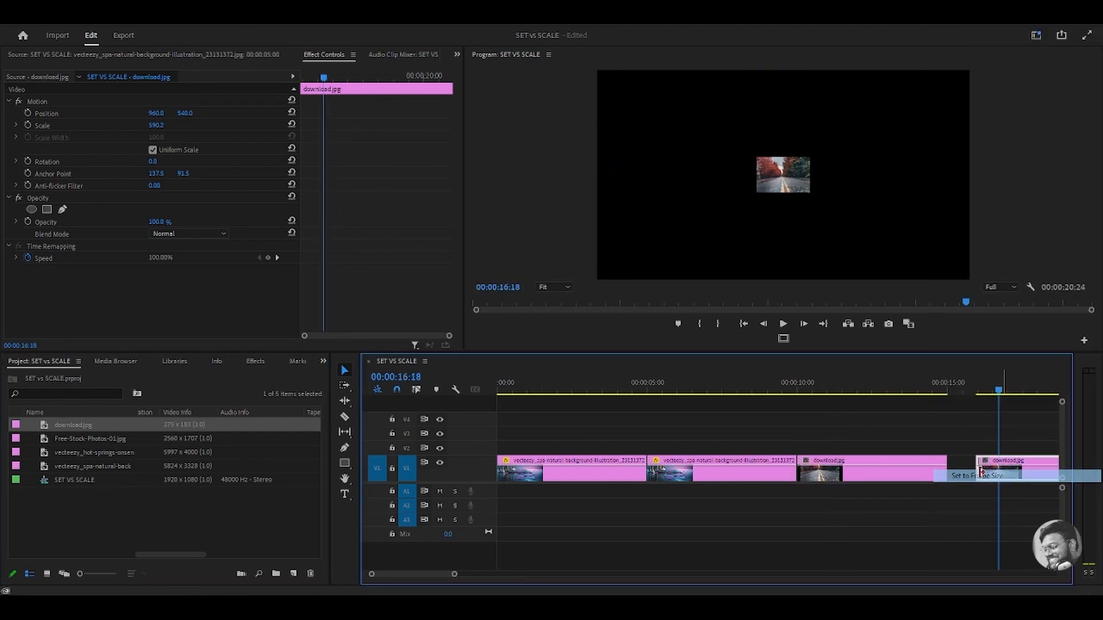
# Compare the image quality and scale values of the two download.jpg clips.
pyautogui.click(914, 386)
pyautogui.click(996, 386)
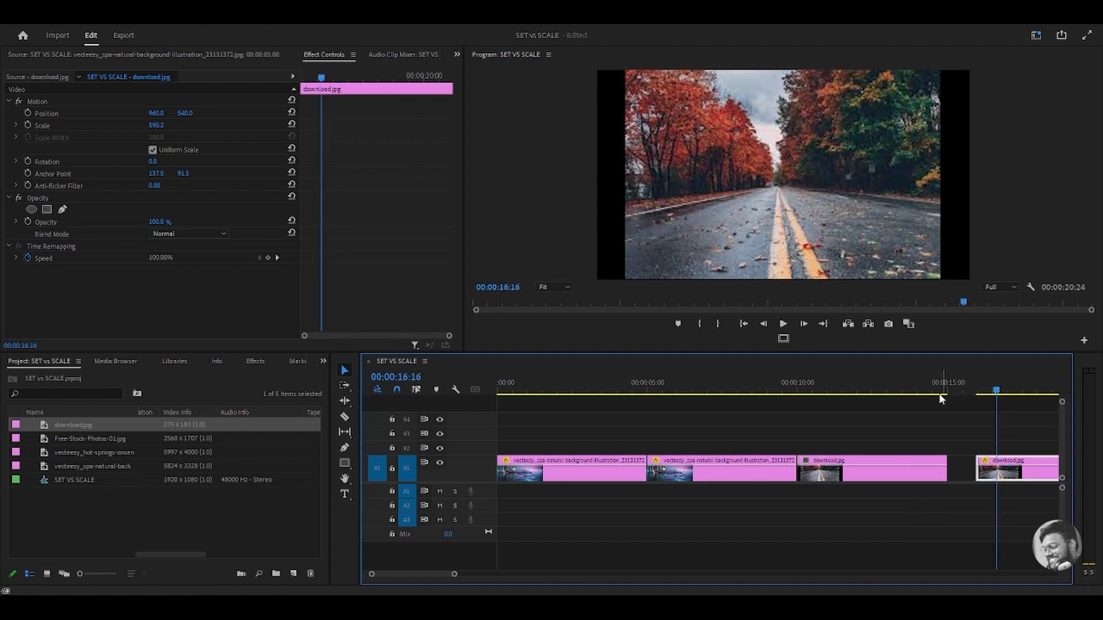
pyautogui.click(919, 388)
pyautogui.click(998, 388)
pyautogui.click(928, 389)
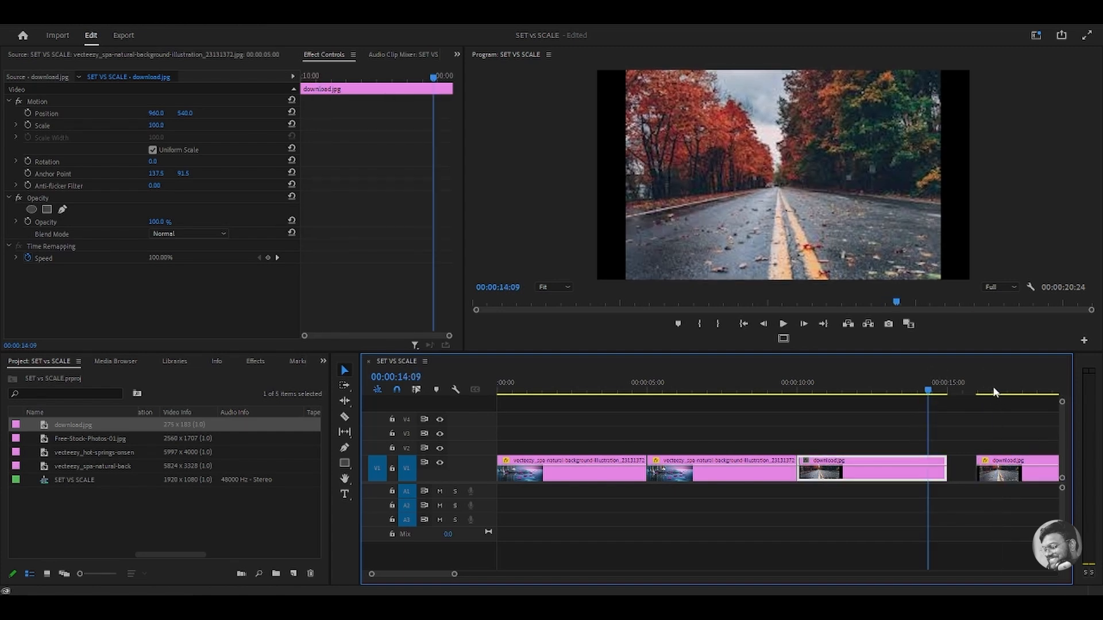
pyautogui.click(936, 409)
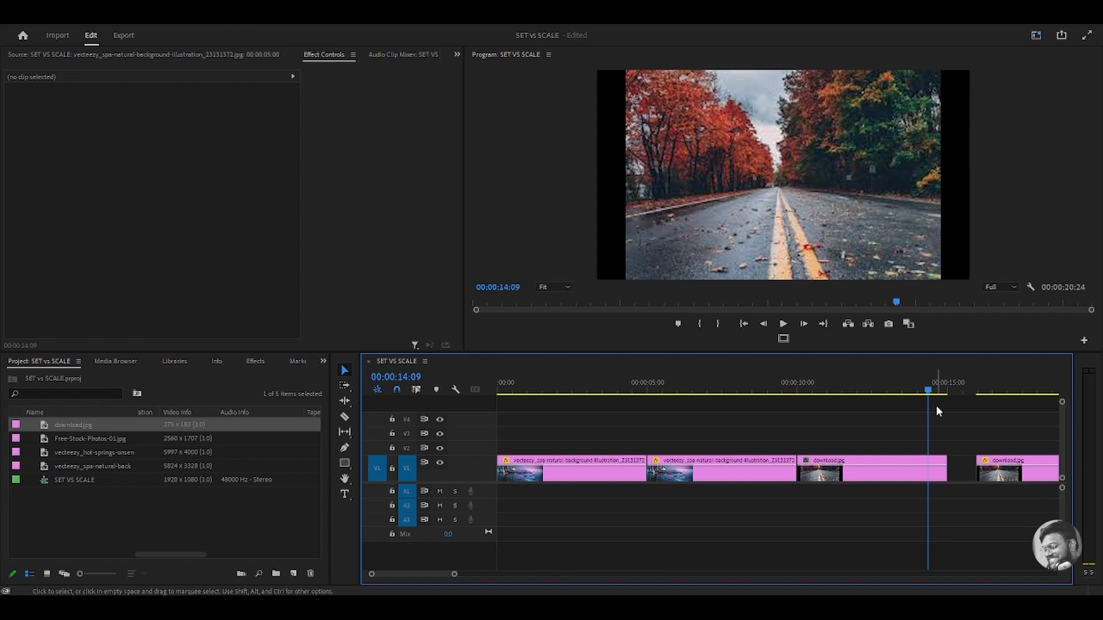